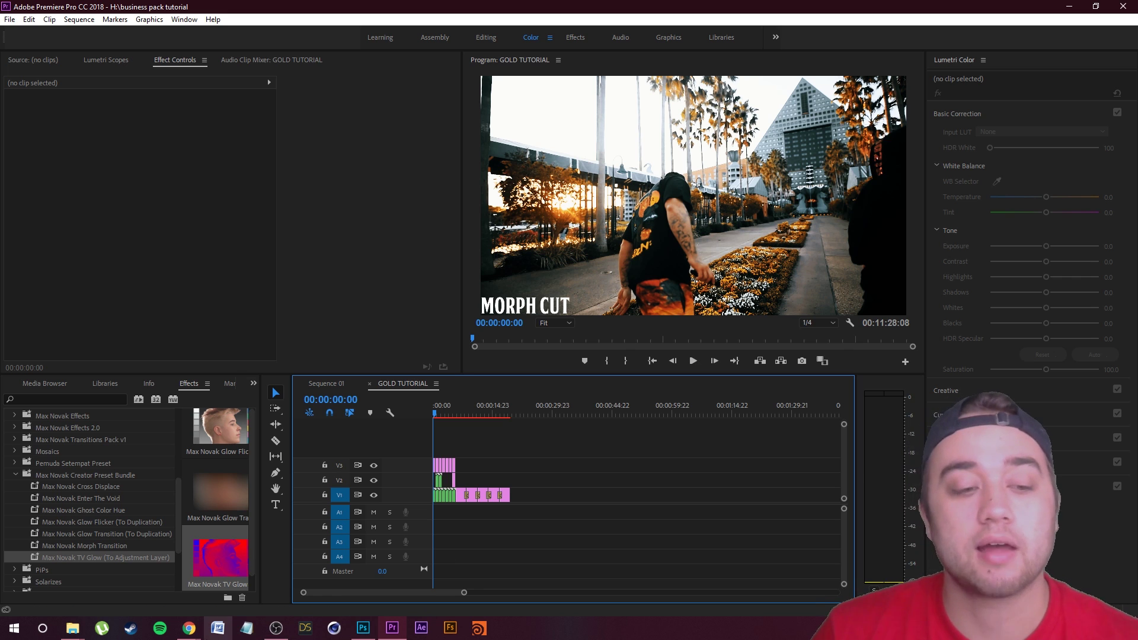
Browse the Creator Gold Preset Bundle page's LUT previews in Chrome, then return to Premiere Pro.
mouse_move(200, 635)
left_click(259, 599)
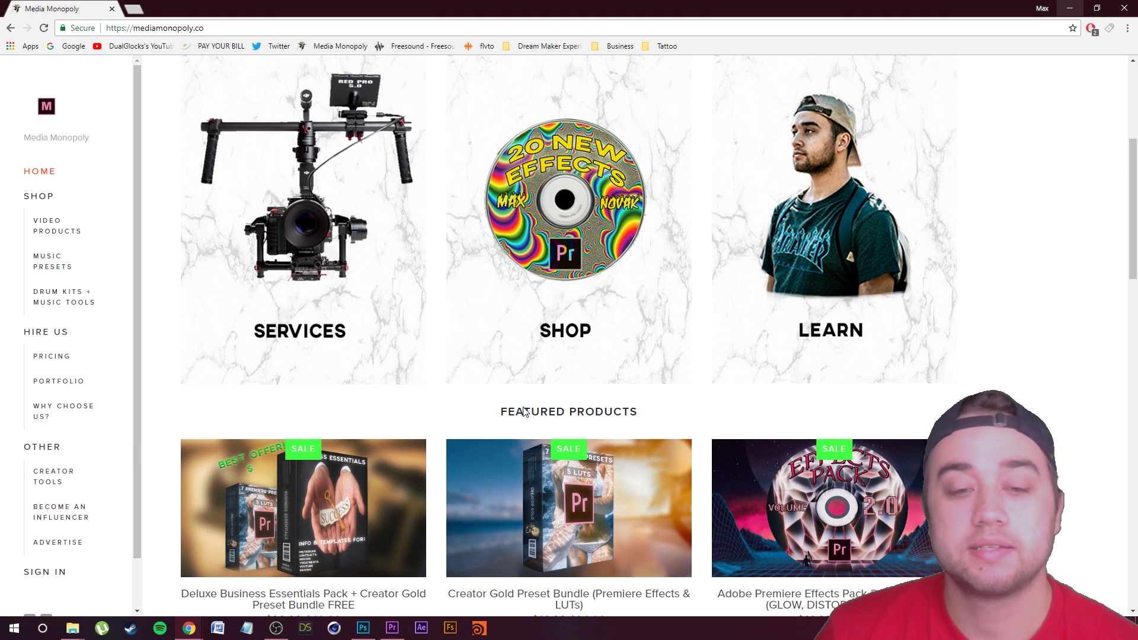
left_click(568, 527)
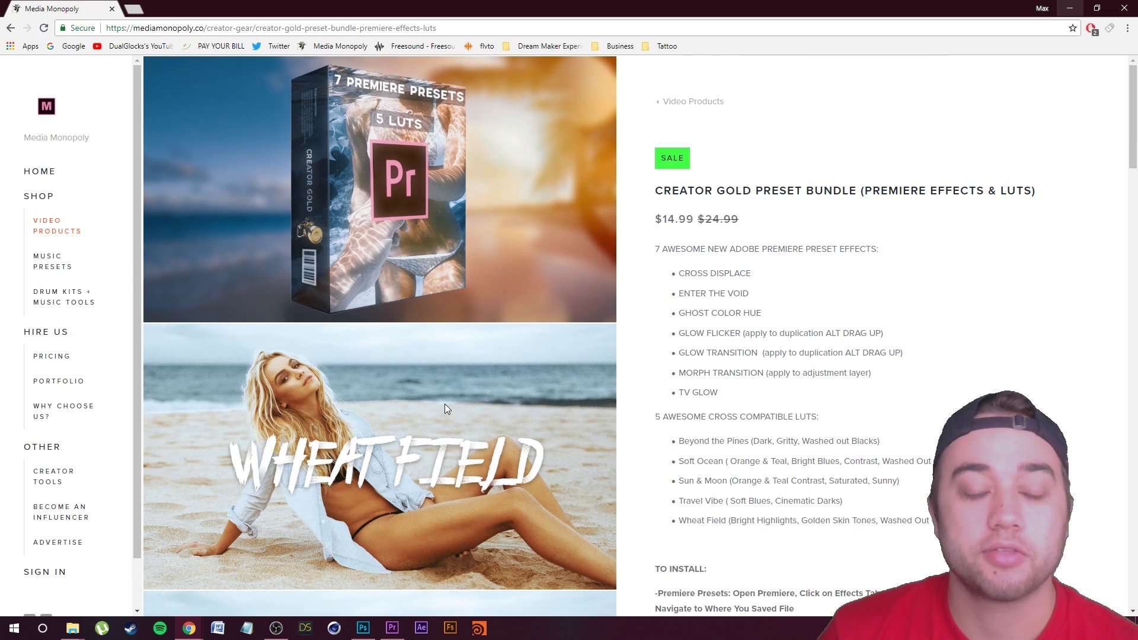
scroll(445, 403, "down", 12)
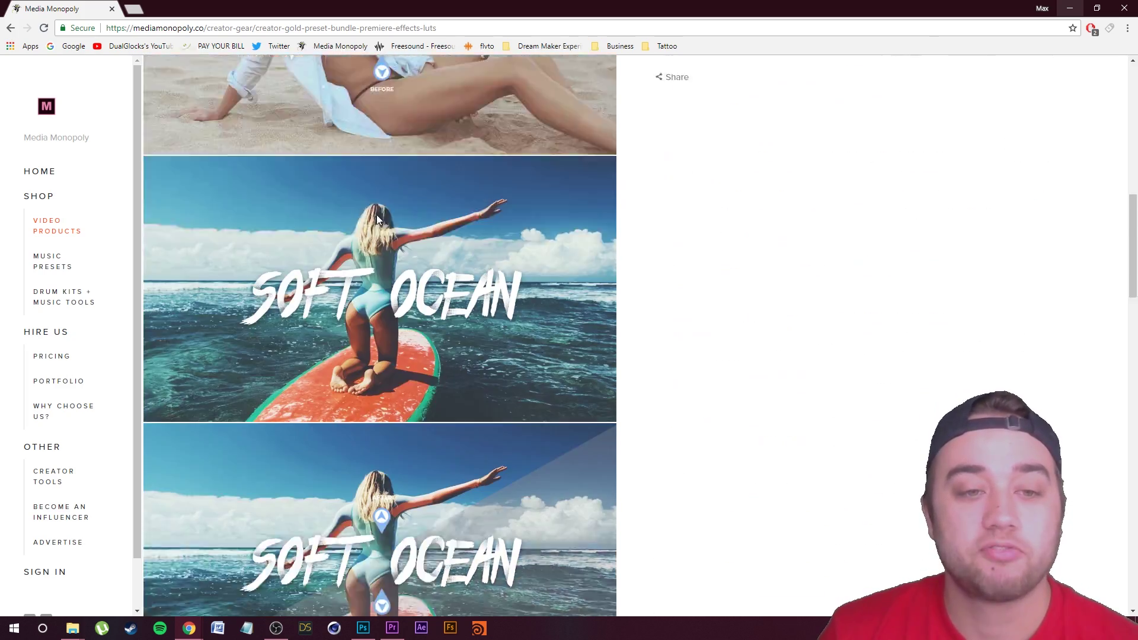
scroll(377, 220, "down", 15)
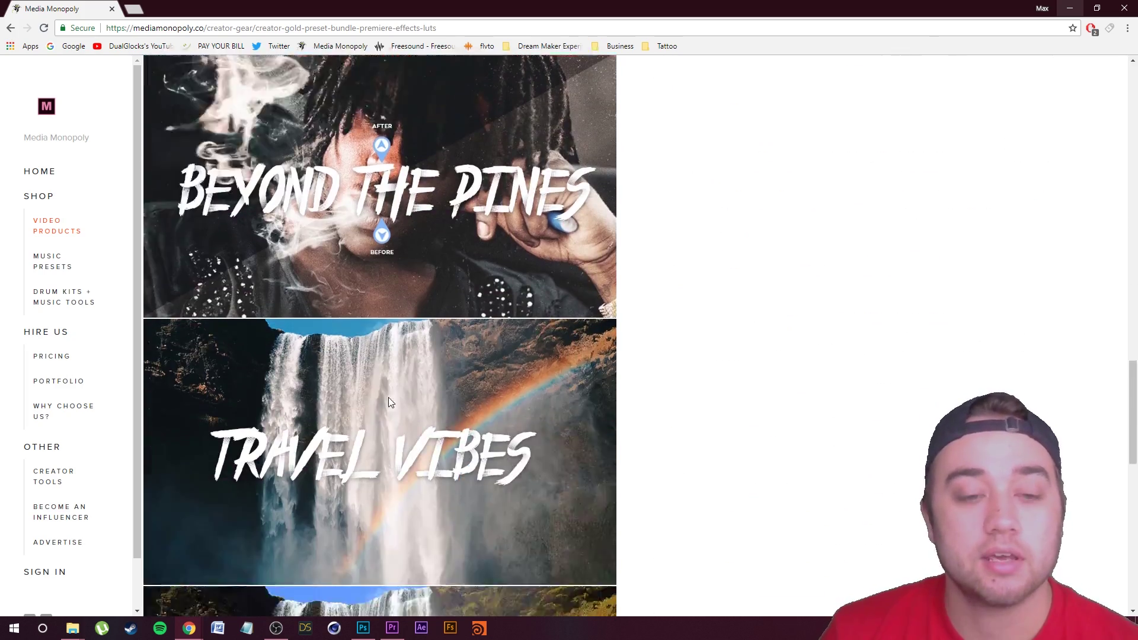
scroll(391, 402, "up", 20)
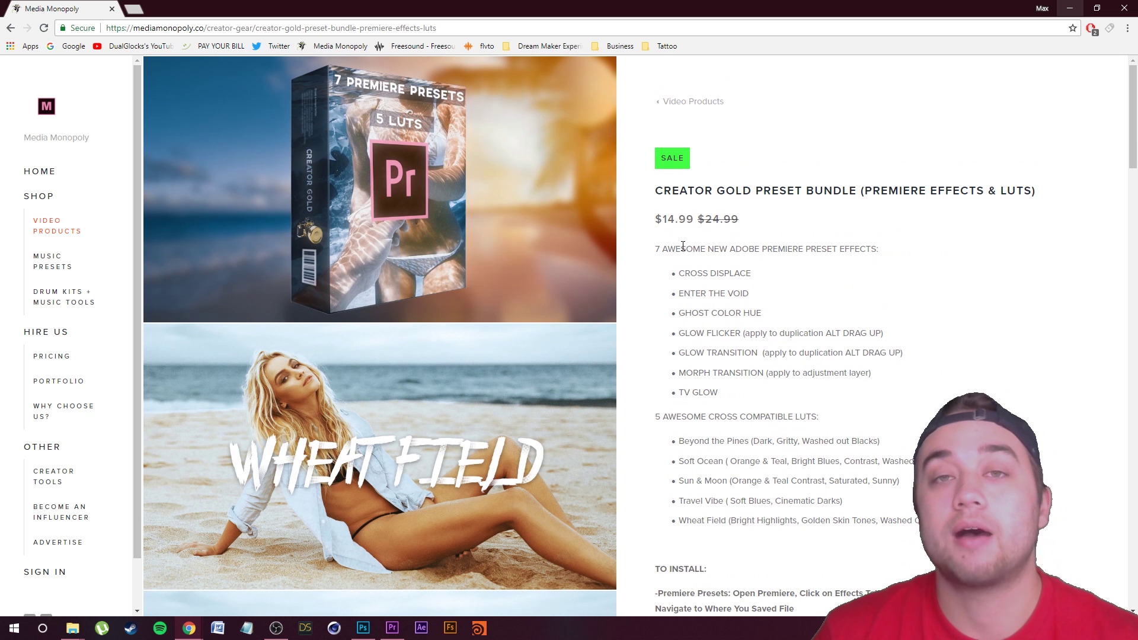
left_click(396, 629)
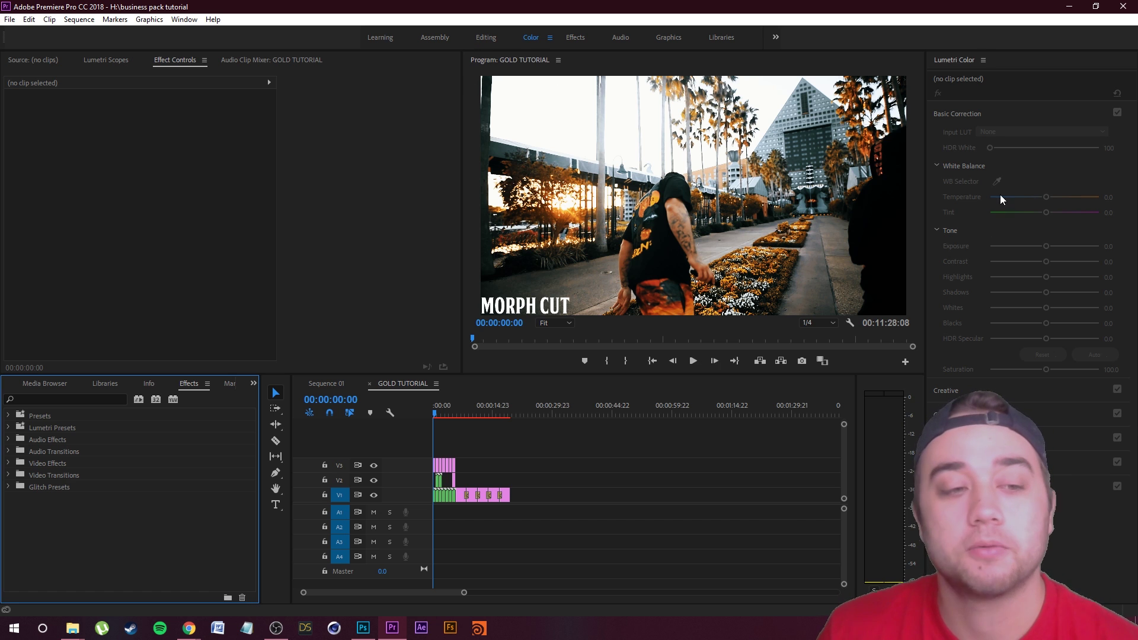
Import the 7 Awesome Premiere PRESET EFFECTS .prfpset file from the CREATOR GOLD PRESET BUNDLE folder.
right_click(38, 415)
left_click(70, 454)
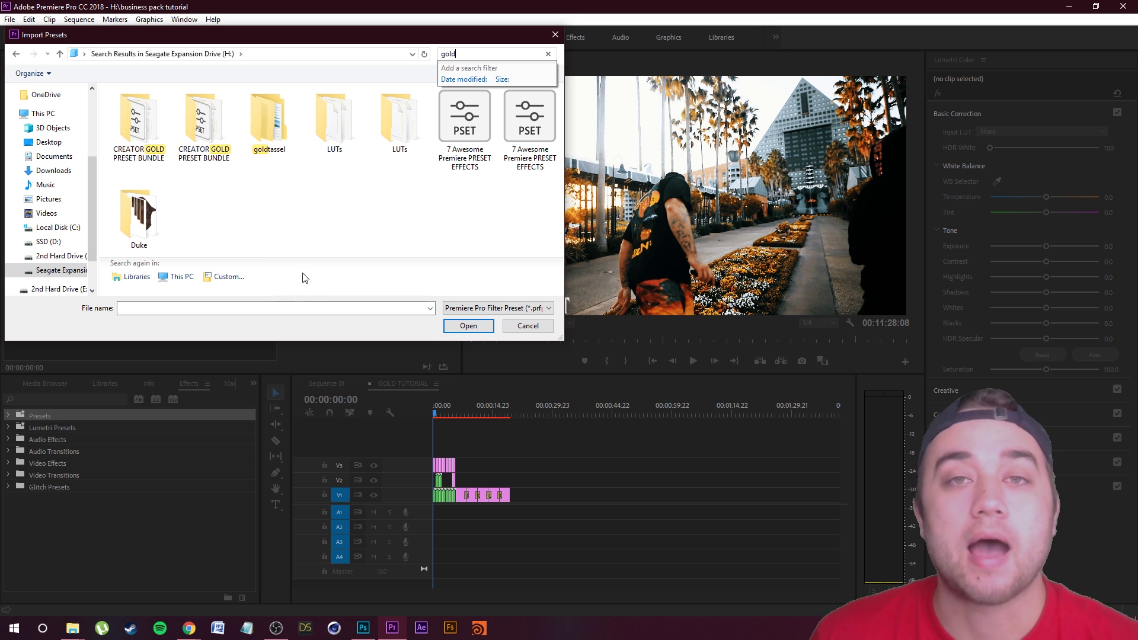
double_click(144, 153)
left_click(291, 121)
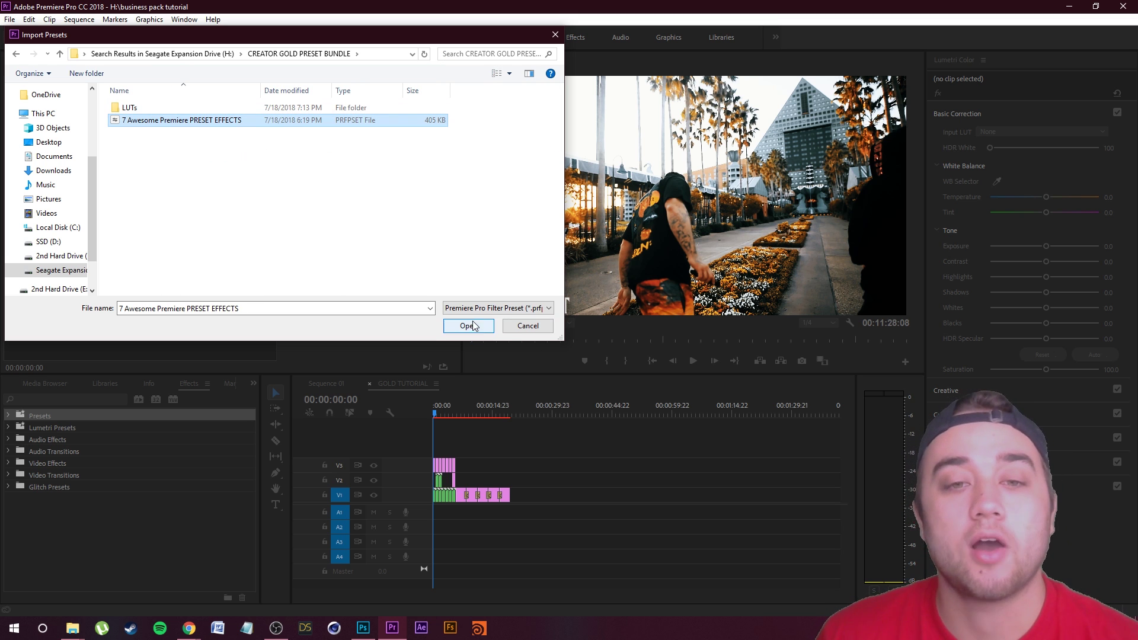
left_click(525, 333)
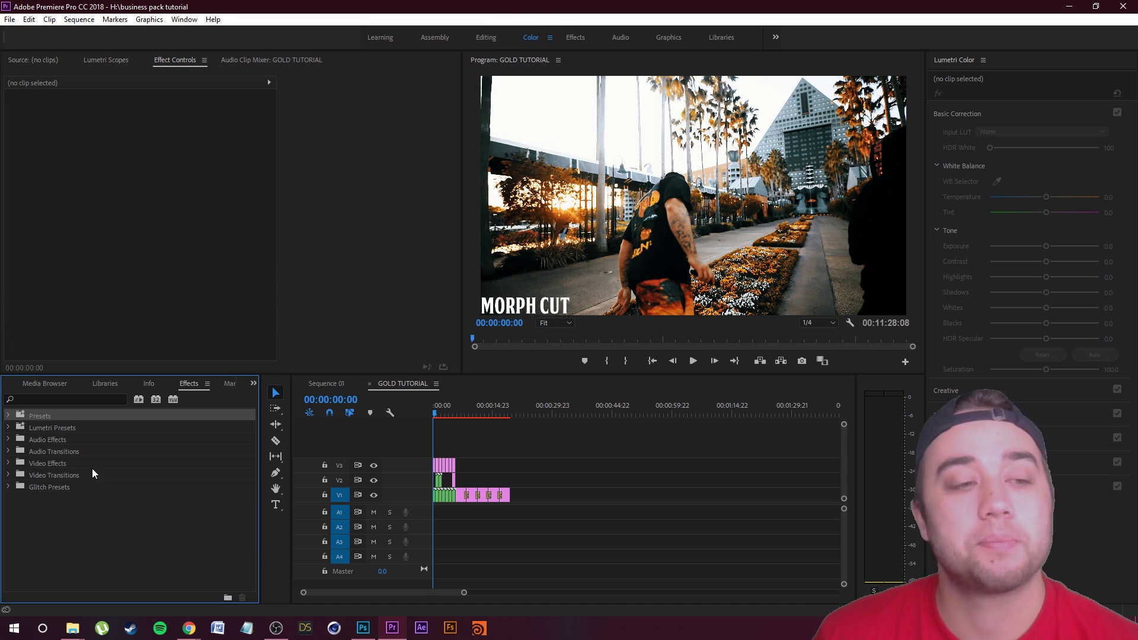
Expand Presets and look through the imported Max Novak Creator Preset Bundle presets.
left_click(9, 416)
scroll(75, 564, "down", 3)
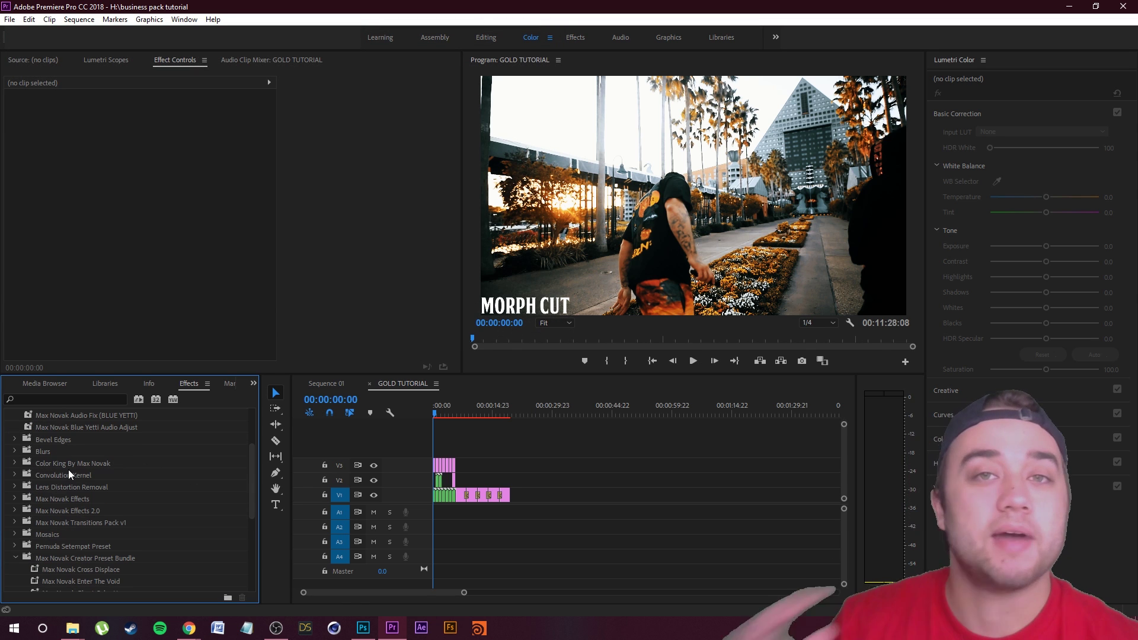
scroll(83, 528, "down", 2)
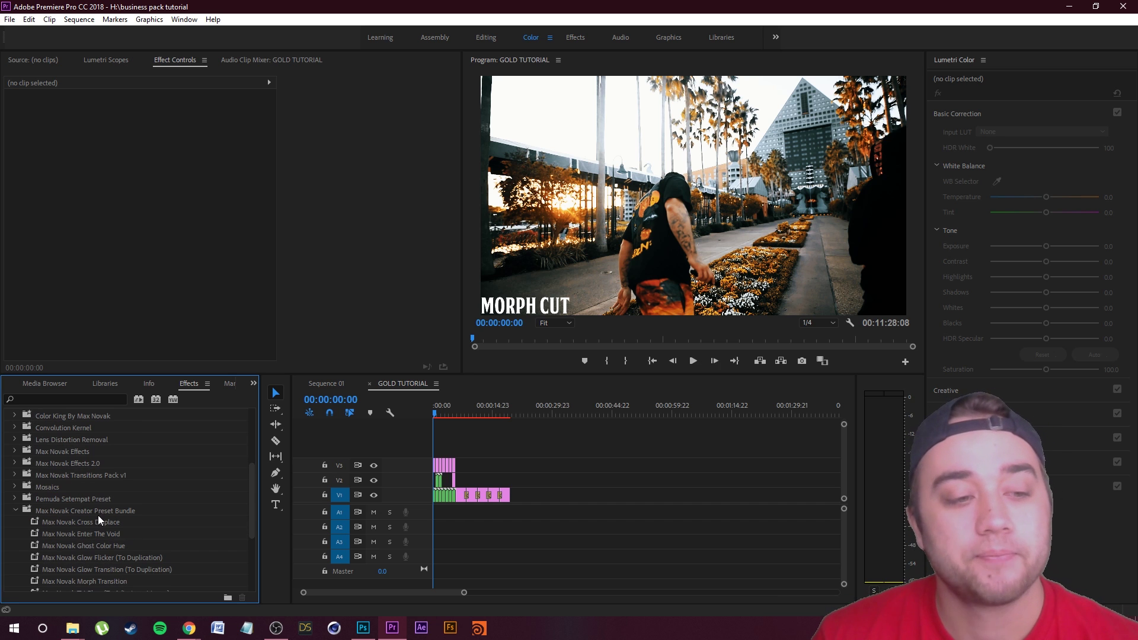
scroll(110, 512, "down", 2)
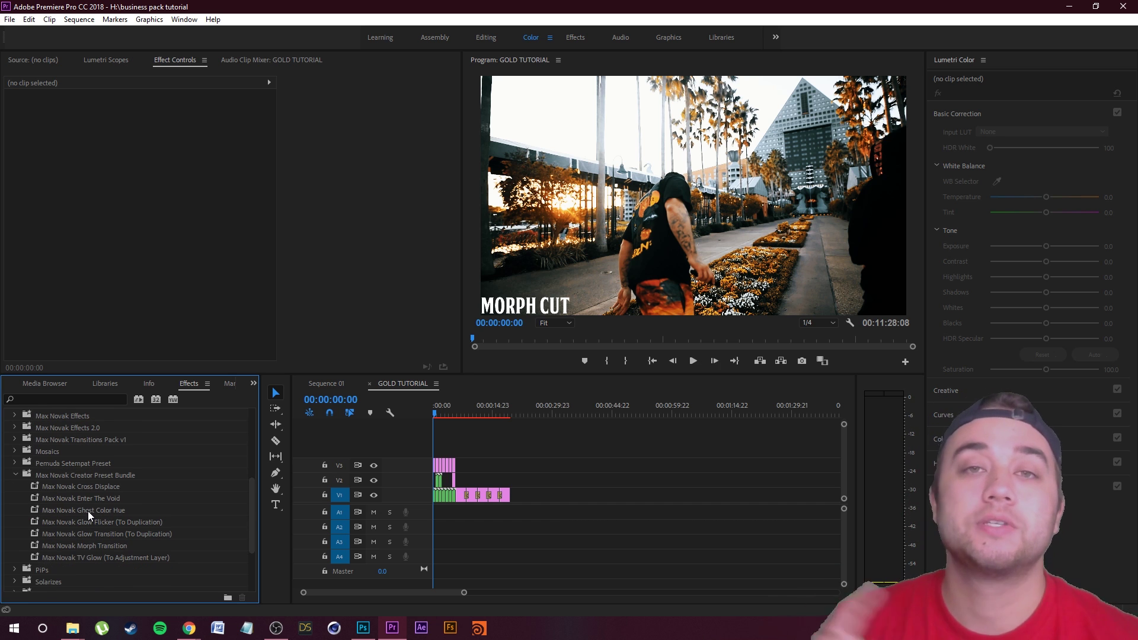
left_click(254, 384)
Show the project's clips, select wheatfield thumb.jpg on V1 and expand Lumetri's Creative section.
left_click(262, 399)
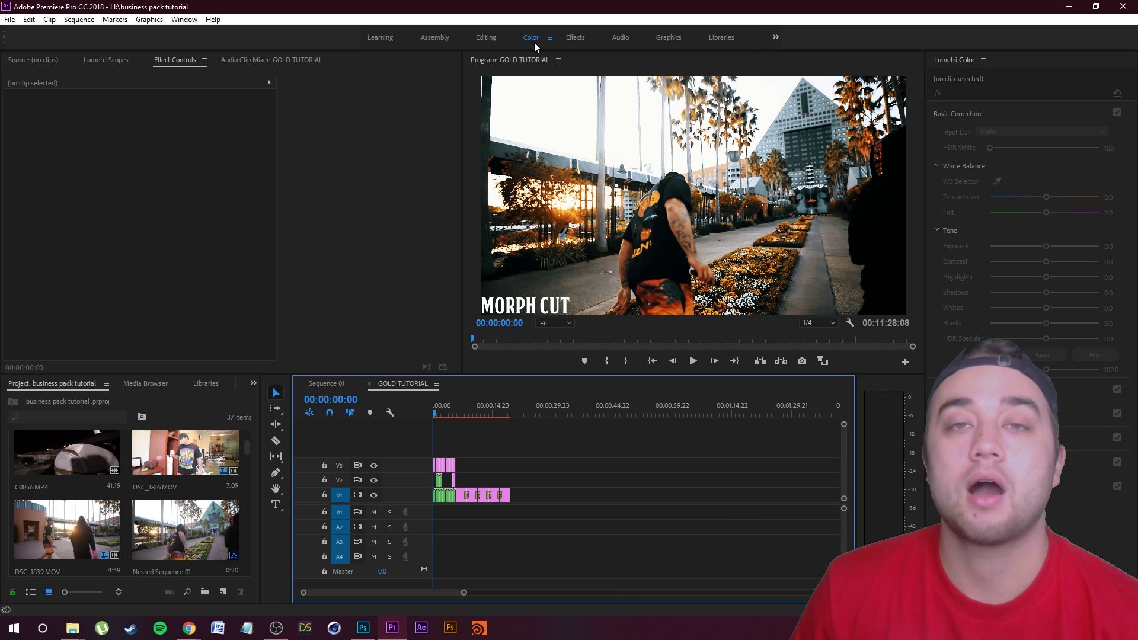
left_click(465, 495)
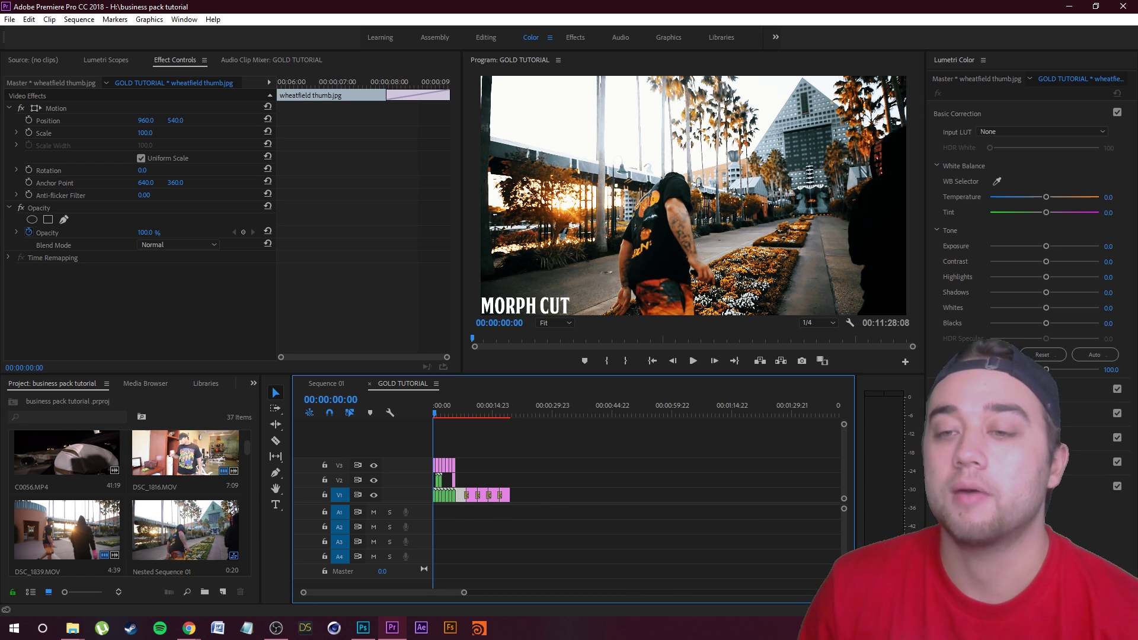
left_click(956, 114)
left_click(955, 138)
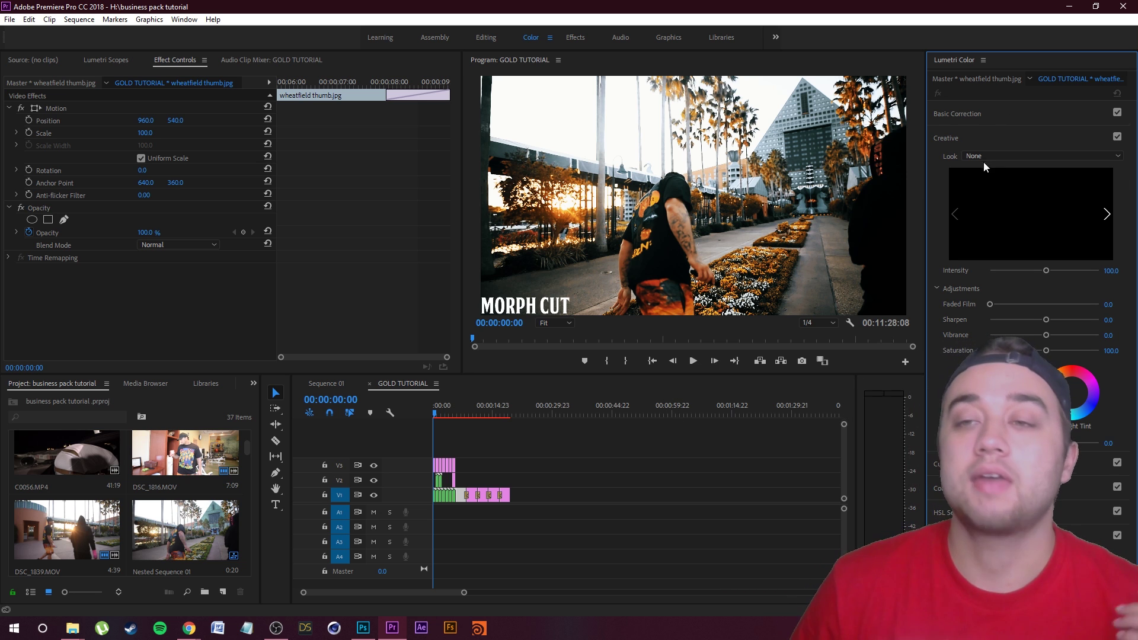
Browse the creative Look list, then collapse and reopen it.
left_click(1114, 158)
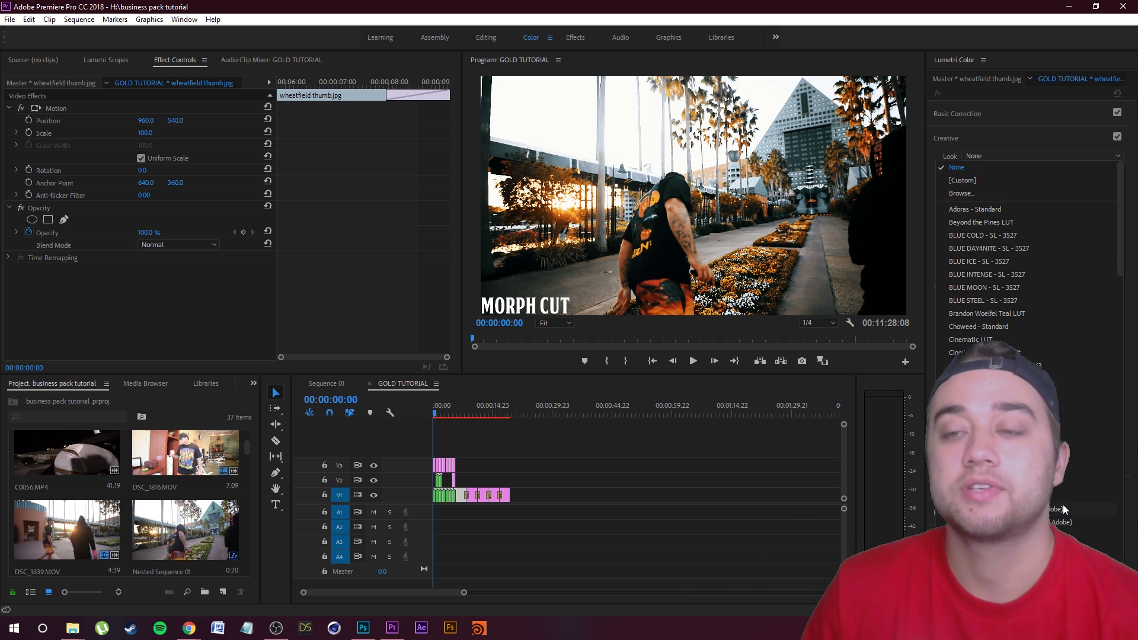
scroll(979, 193, "down", 8)
scroll(1006, 290, "down", 3)
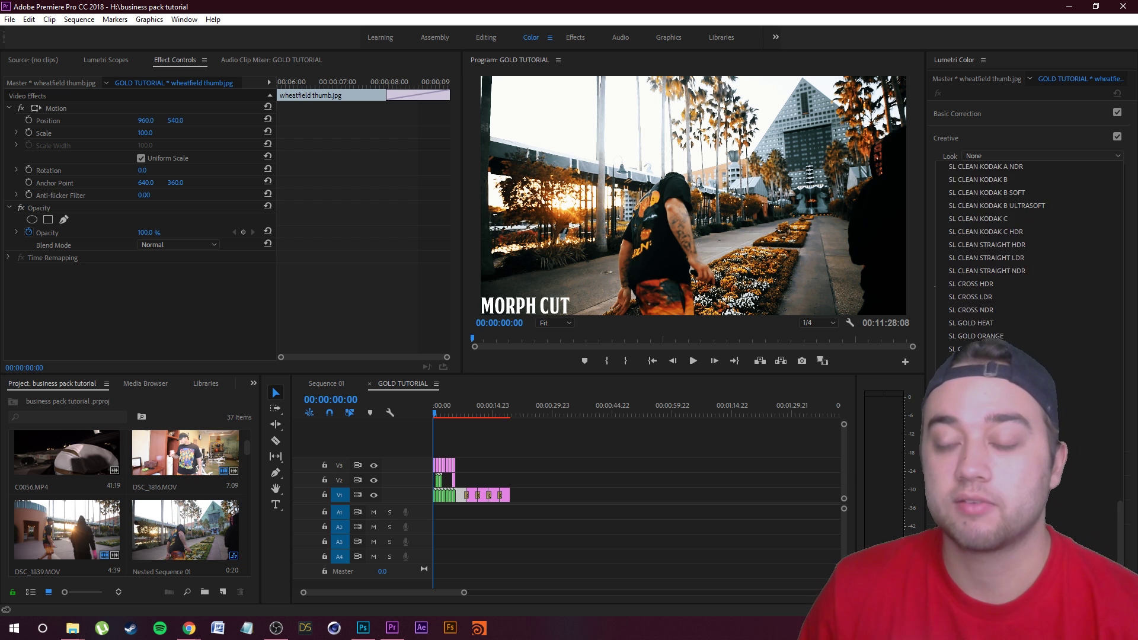
scroll(1008, 266, "up", 12)
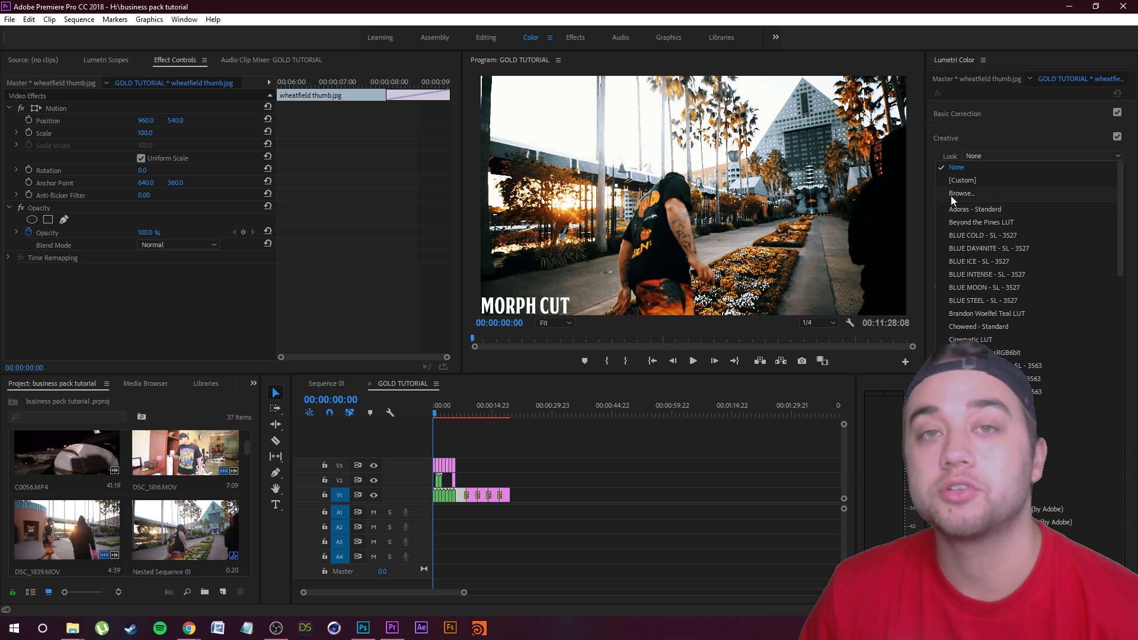
scroll(1012, 269, "down", 11)
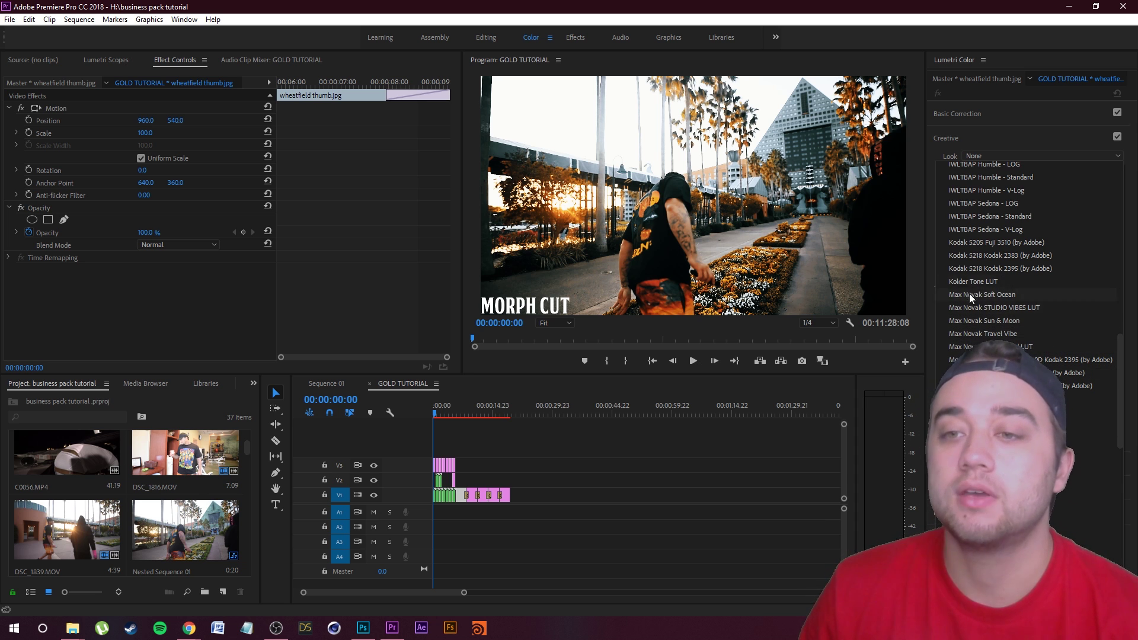
left_click(1029, 131)
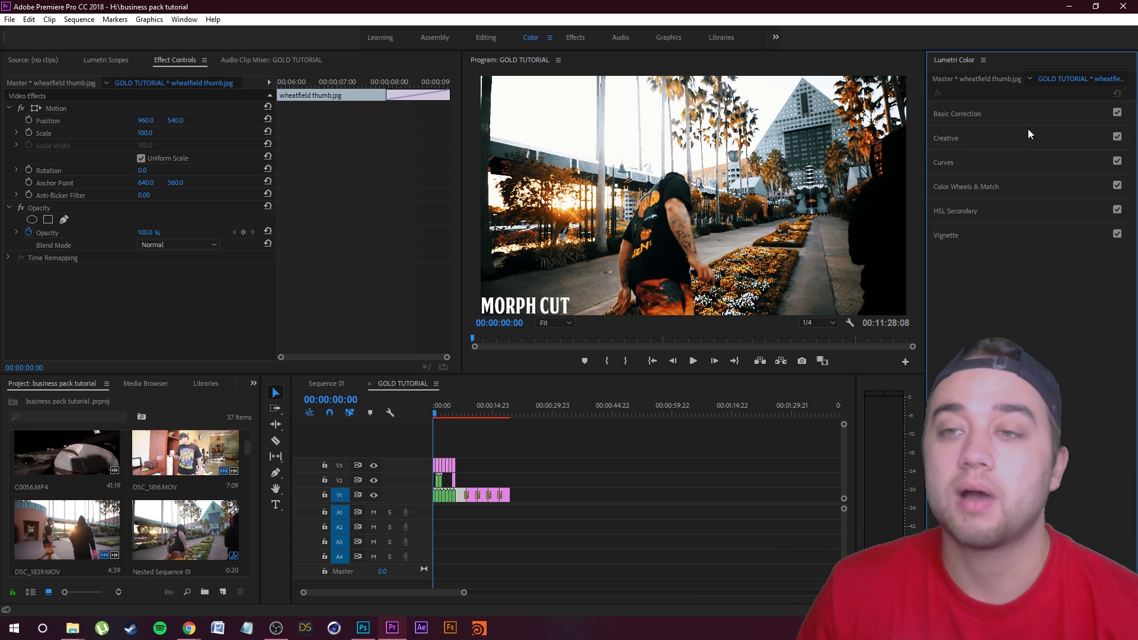
left_click(994, 138)
left_click(986, 156)
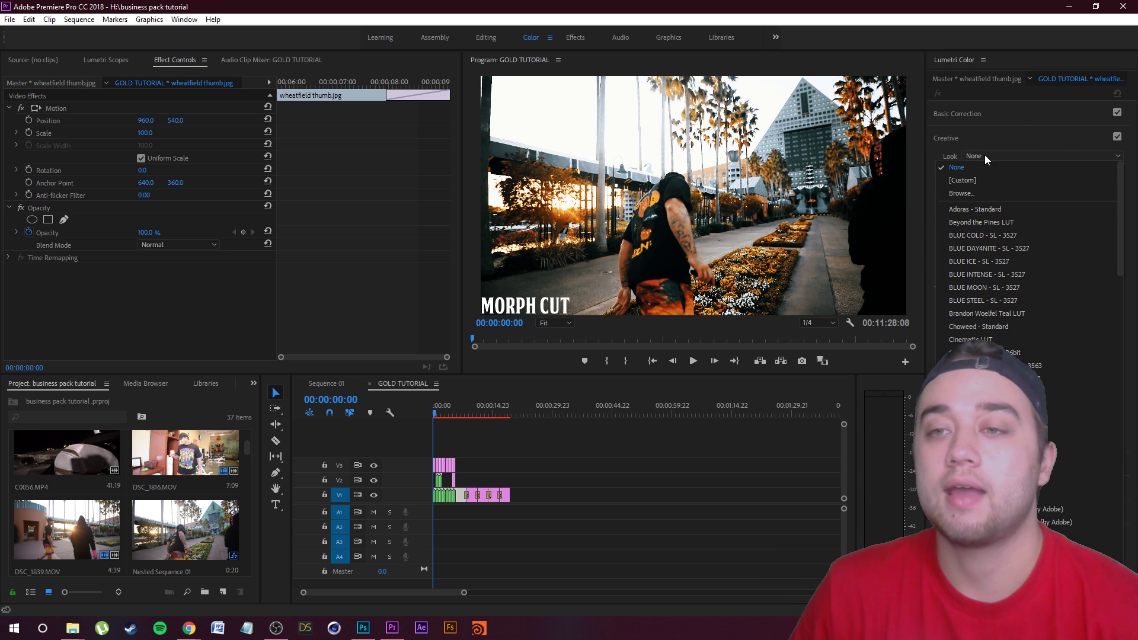
Browse for a look file at C:\Program Files\Adobe\Adobe Premiere Pro CC 2018\Lumetri\LUTs\Creative.
left_click(960, 194)
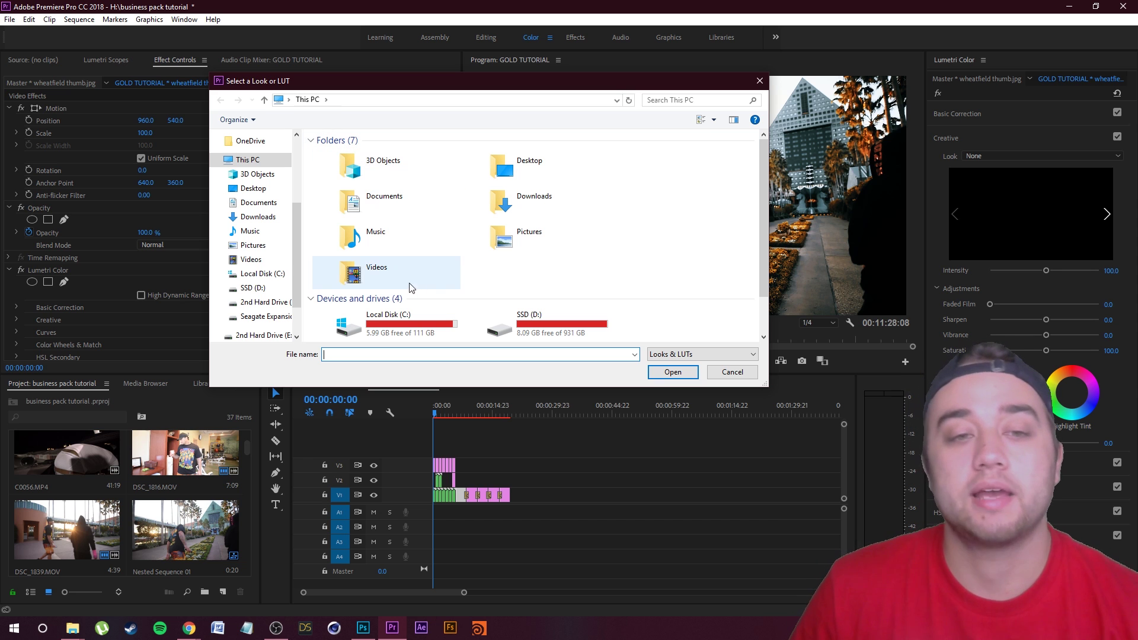
double_click(378, 330)
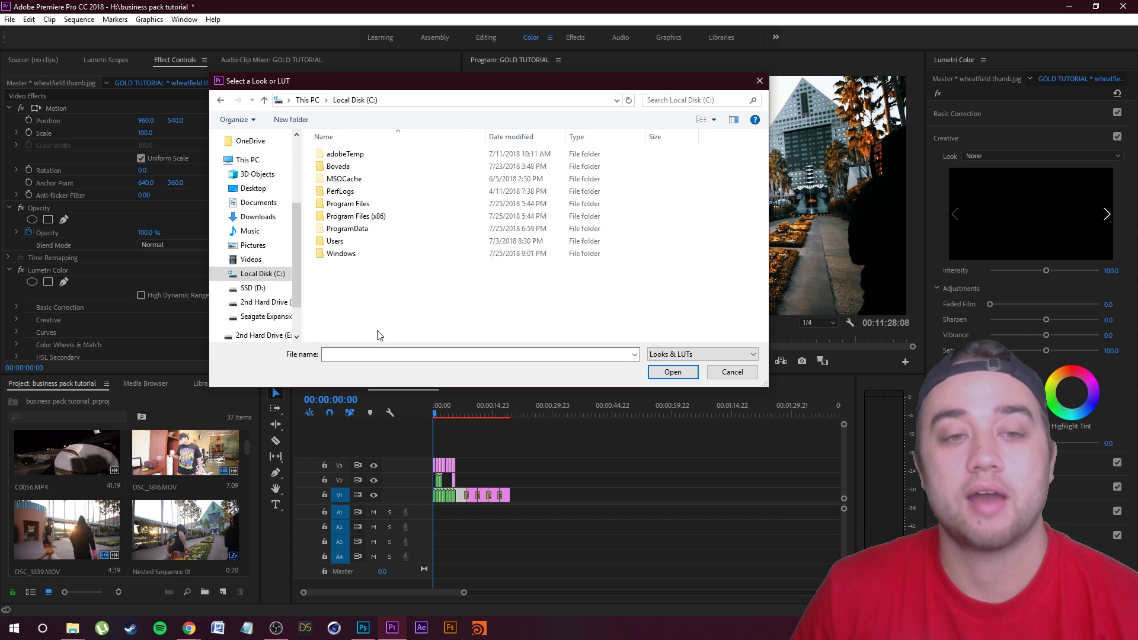
double_click(375, 209)
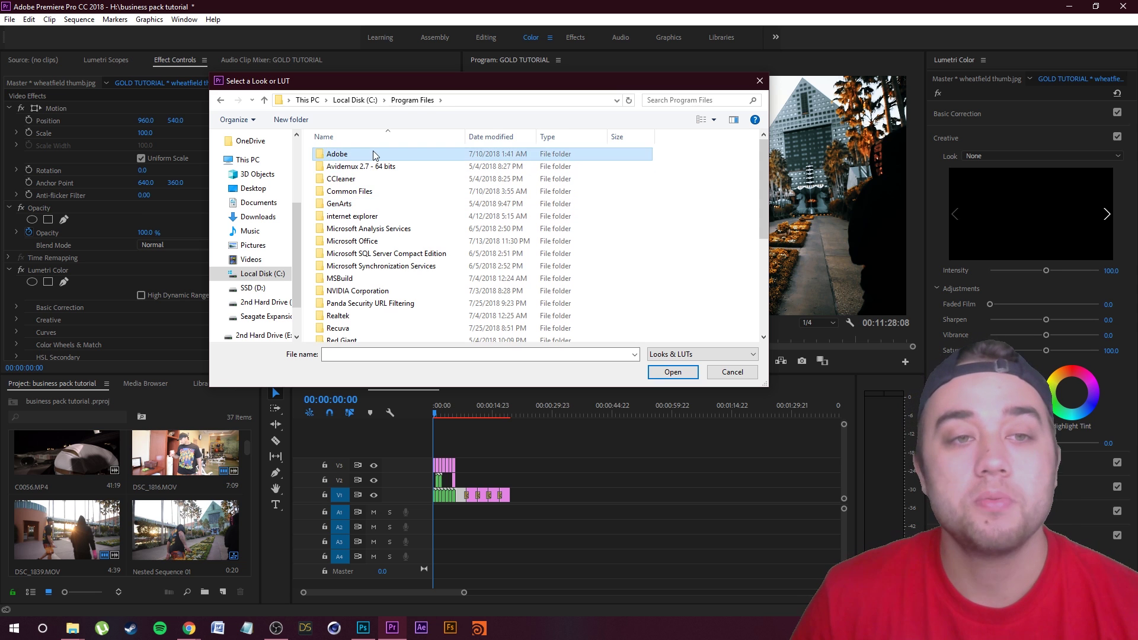
double_click(374, 154)
double_click(376, 230)
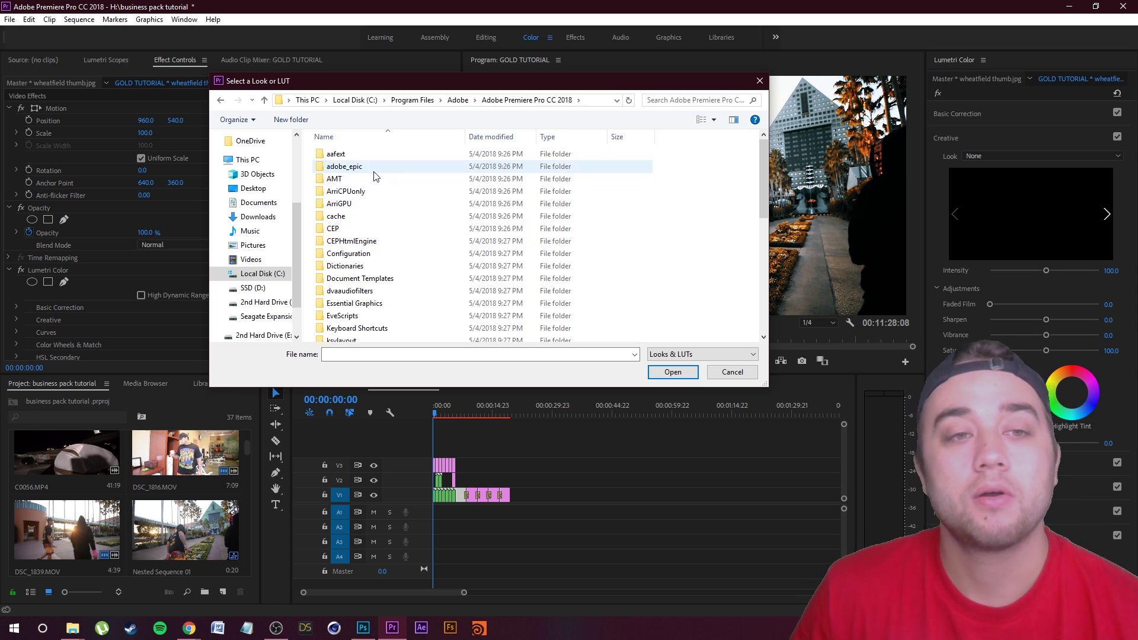
scroll(356, 297, "down", 1)
double_click(353, 336)
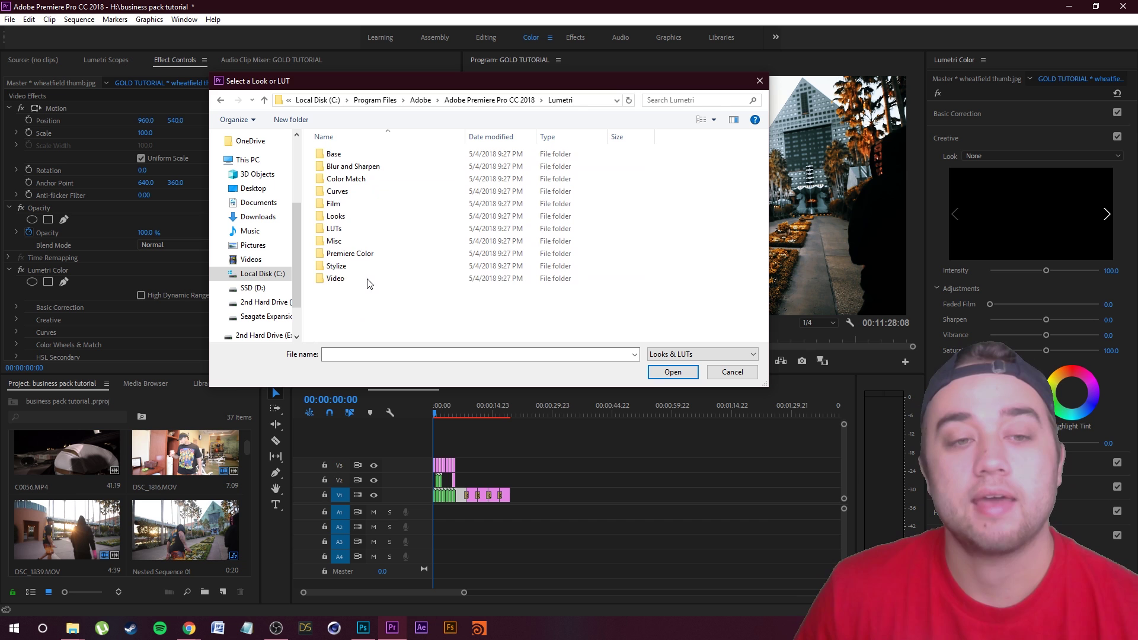
double_click(347, 229)
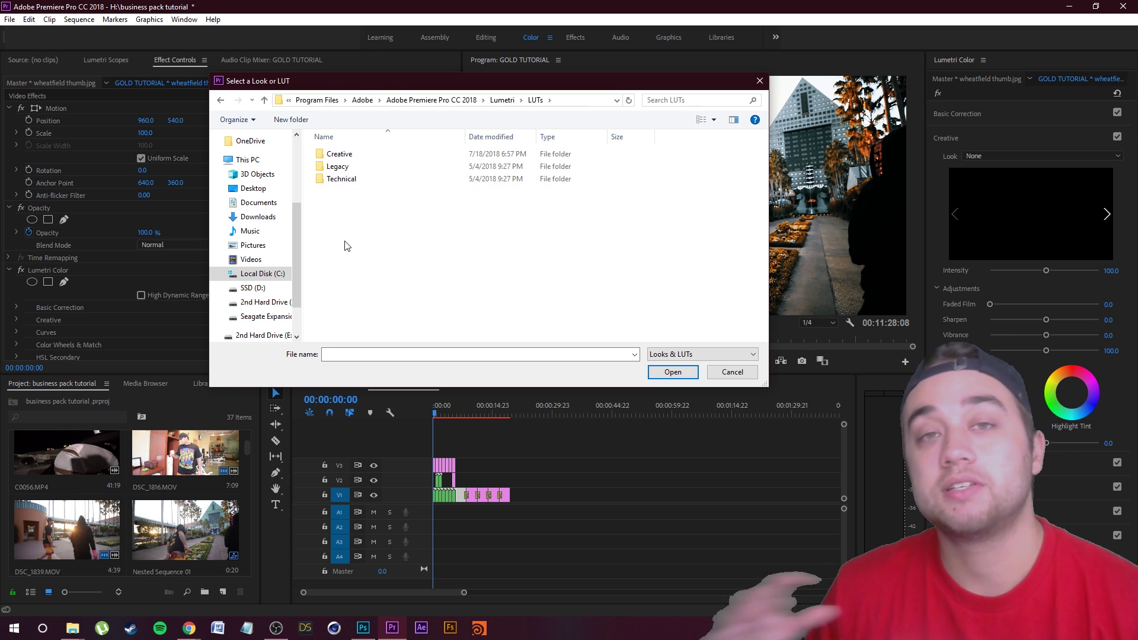
double_click(354, 155)
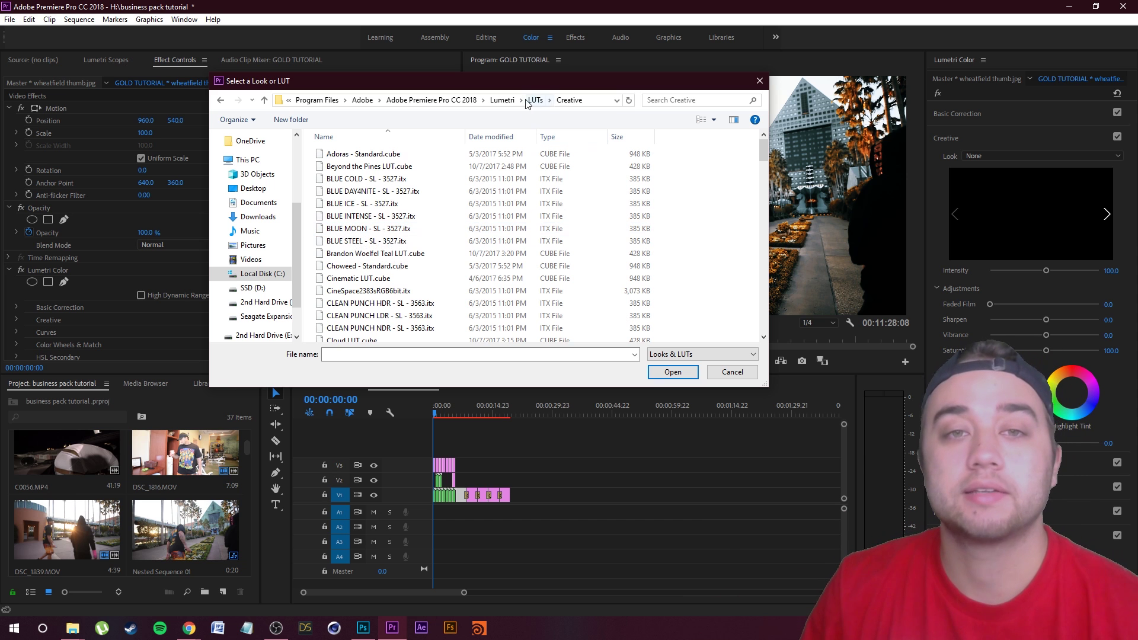
Scroll through the LUT files installed in the Creative folder.
scroll(365, 217, "down", 10)
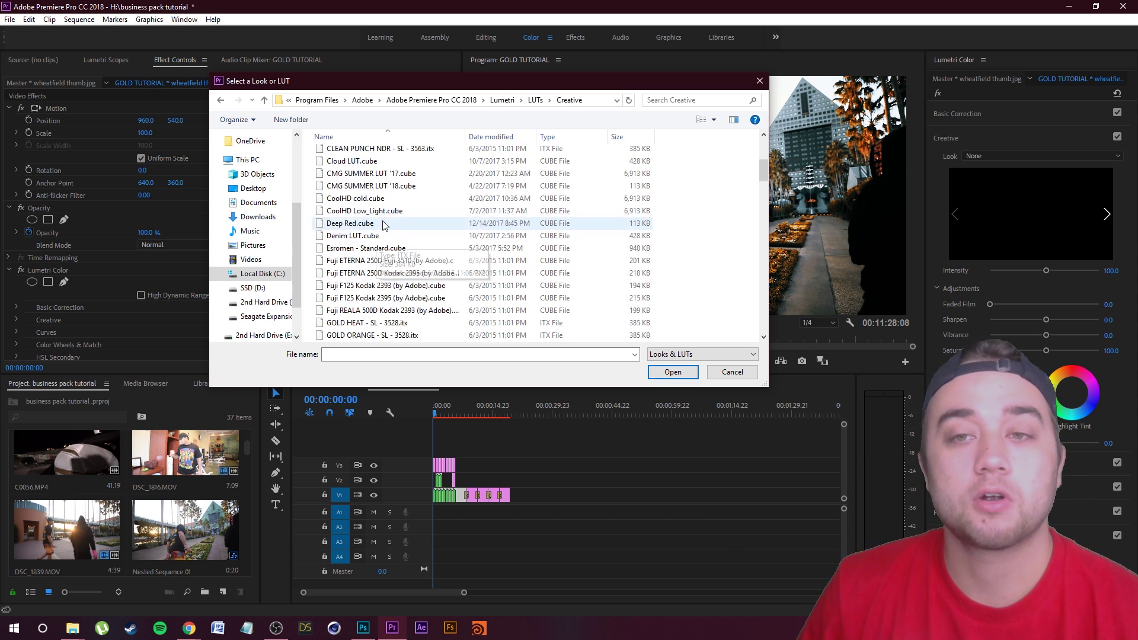
scroll(366, 217, "up", 9)
scroll(366, 217, "up", 1)
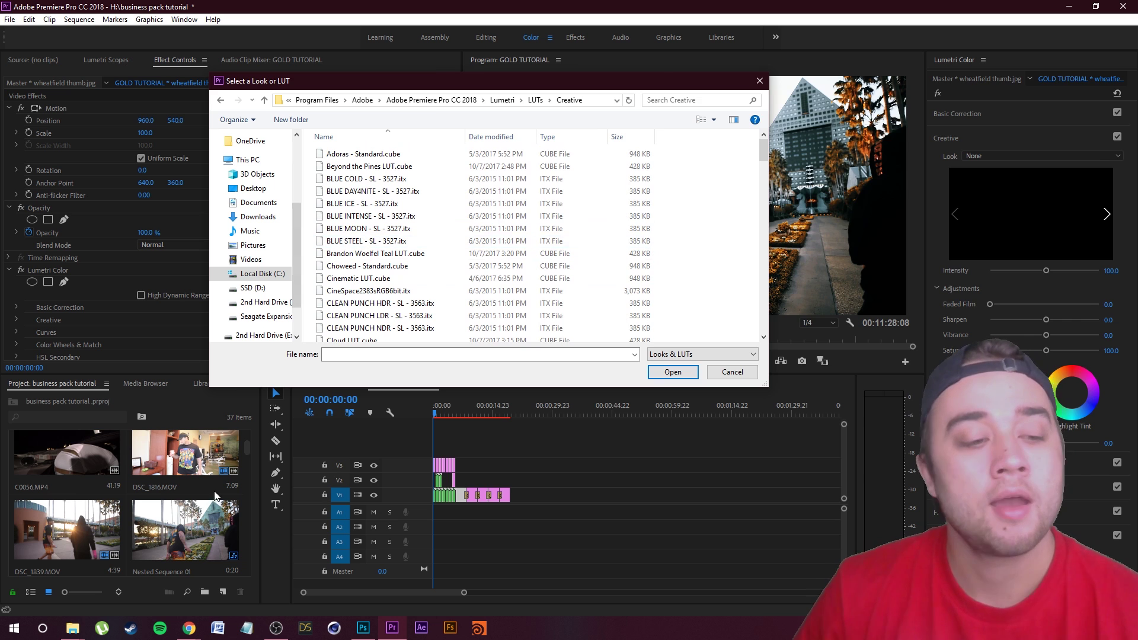
key("alt+Tab")
Open the CREATOR GOLD PRESET BUNDLE's LUTs folder, review its five .cube files, and minimize Explorer.
double_click(598, 331)
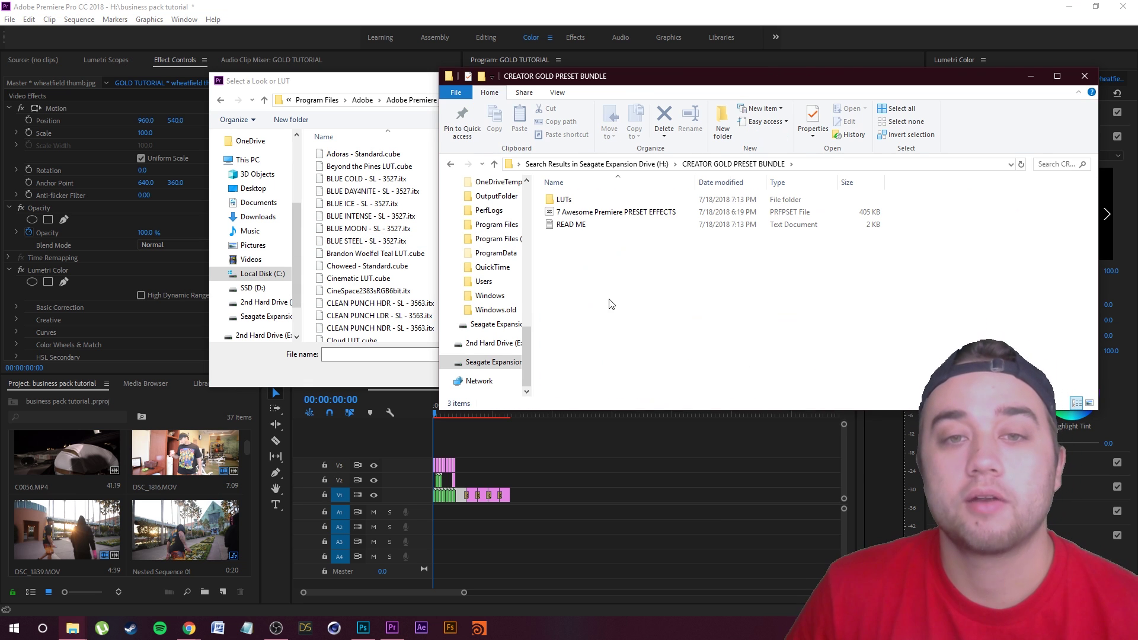
double_click(565, 200)
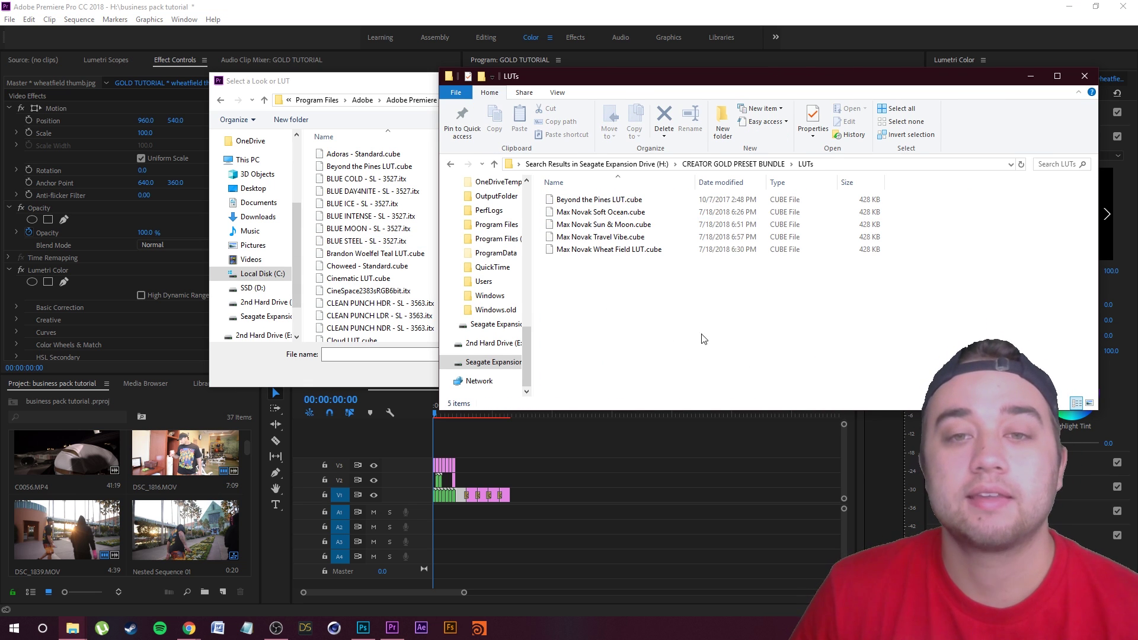
left_click_drag(961, 352, 579, 262)
left_click(651, 292)
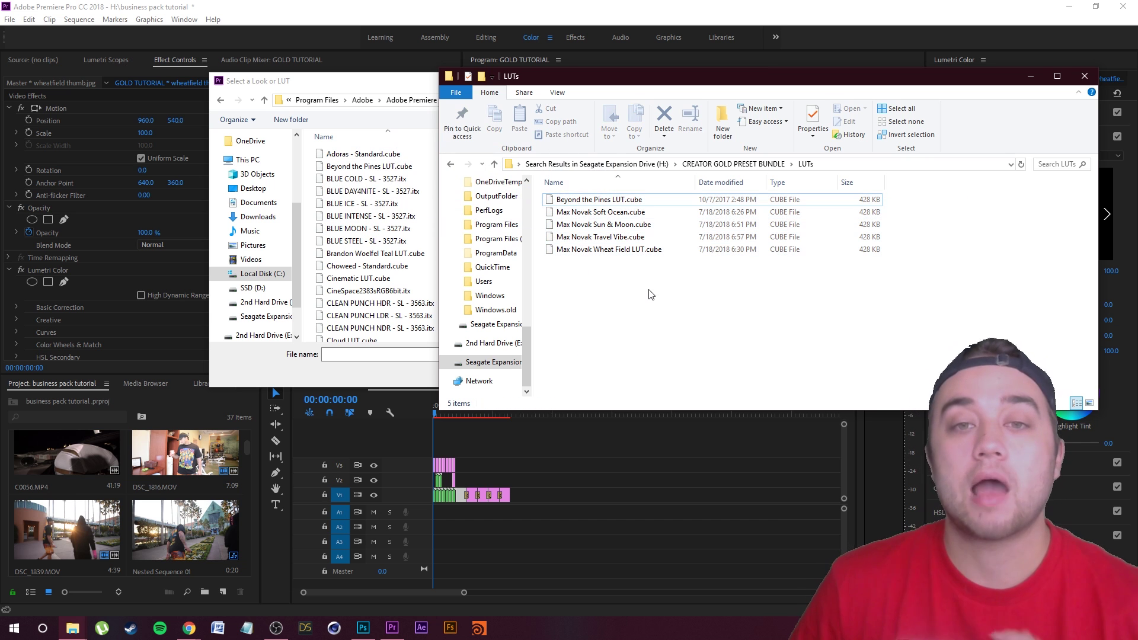
left_click(1031, 76)
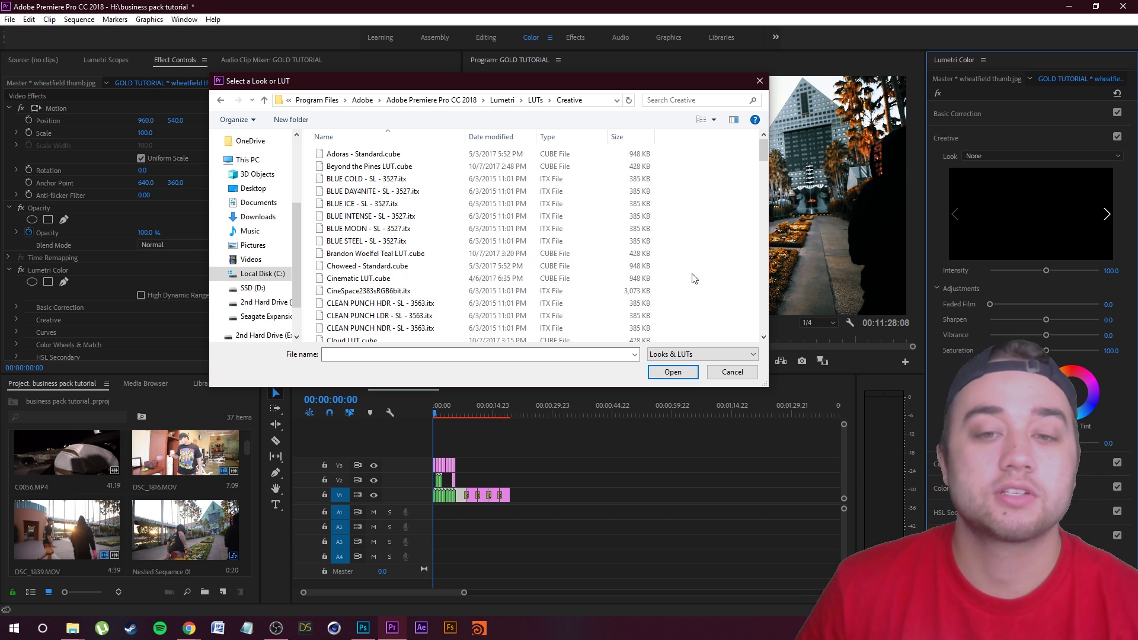
Cancel the LUT picker, check the creative Look list, deselect the clip, and switch to Photoshop.
left_click(733, 372)
left_click(1087, 157)
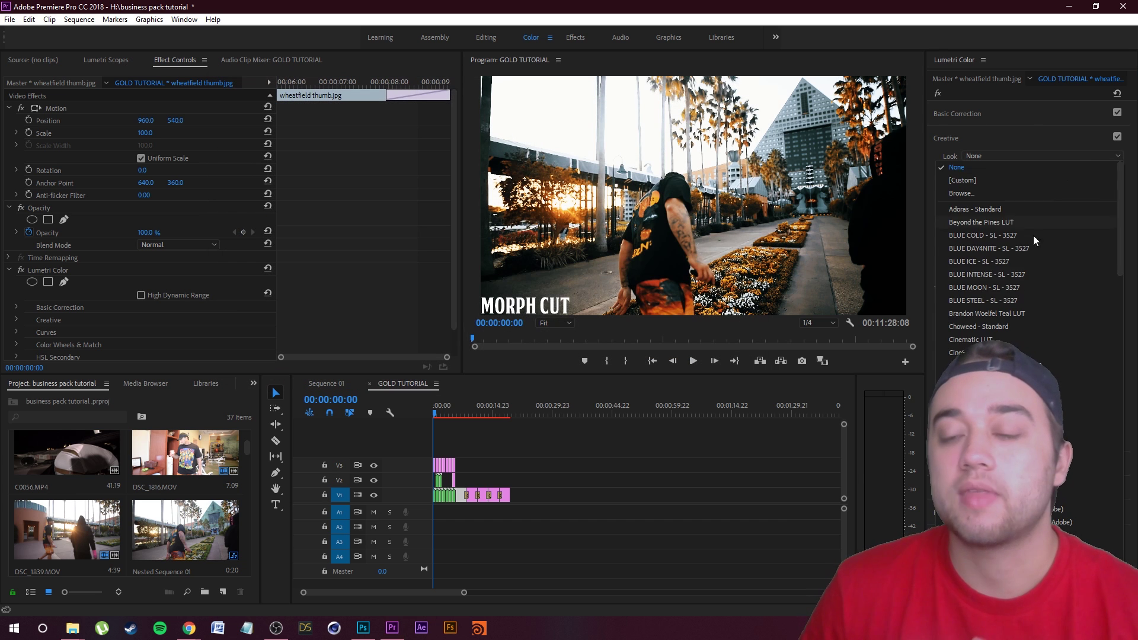
scroll(1033, 236, "down", 15)
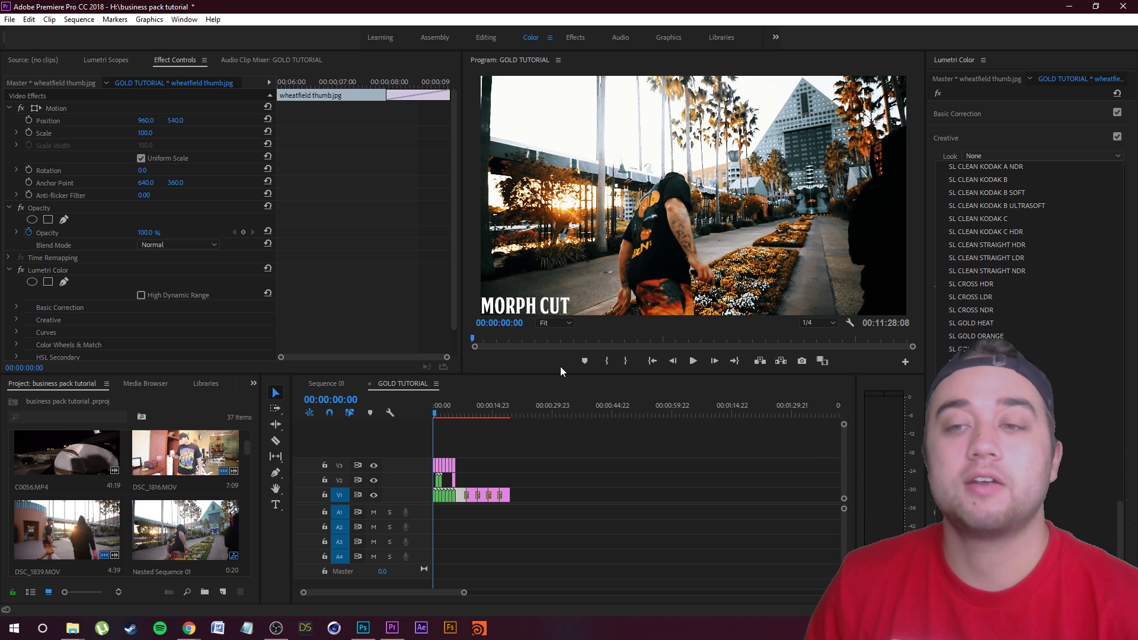
left_click(616, 471)
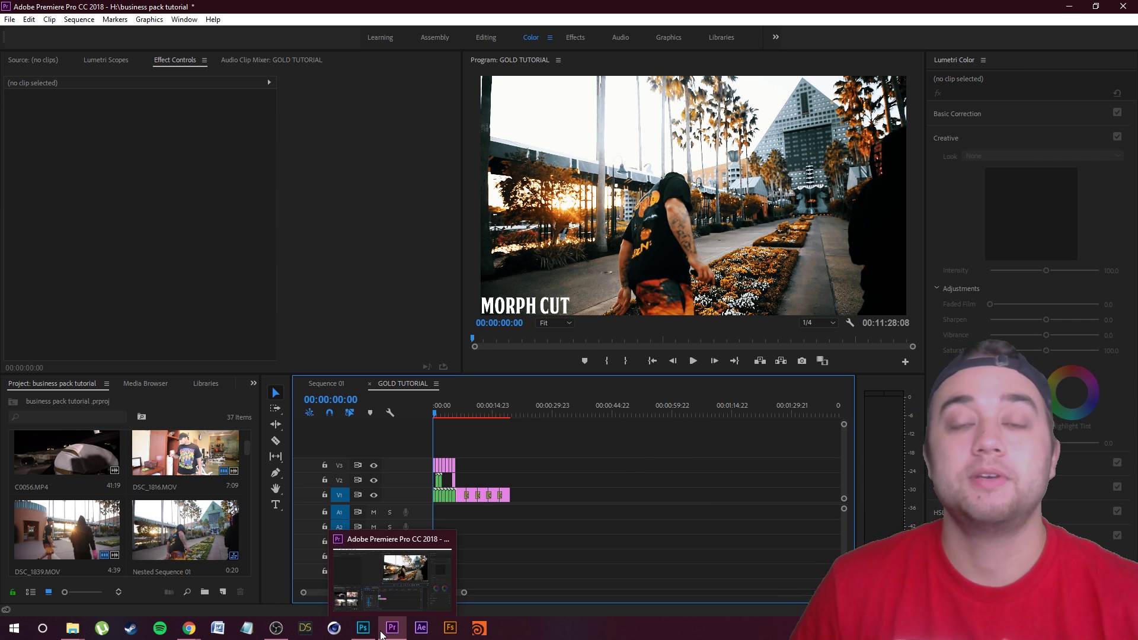
left_click(363, 627)
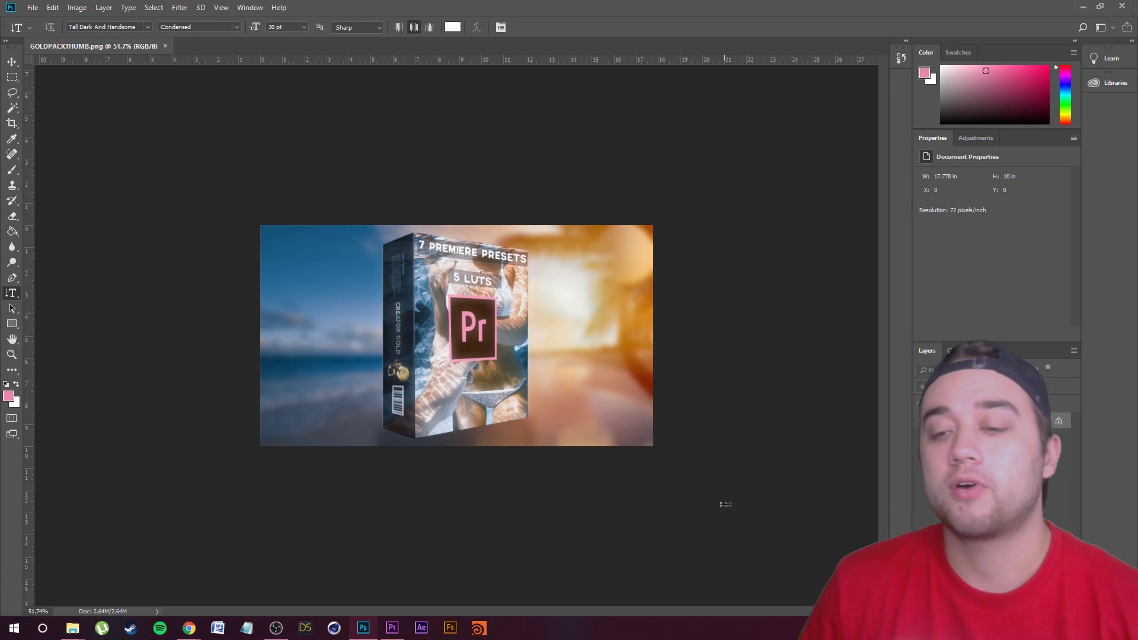
Add a Color Lookup layer to GOLDPACKTHUMB loaded with Max Novak Soft Ocean.cube from Lumetri's LUTs.
left_click(1023, 597)
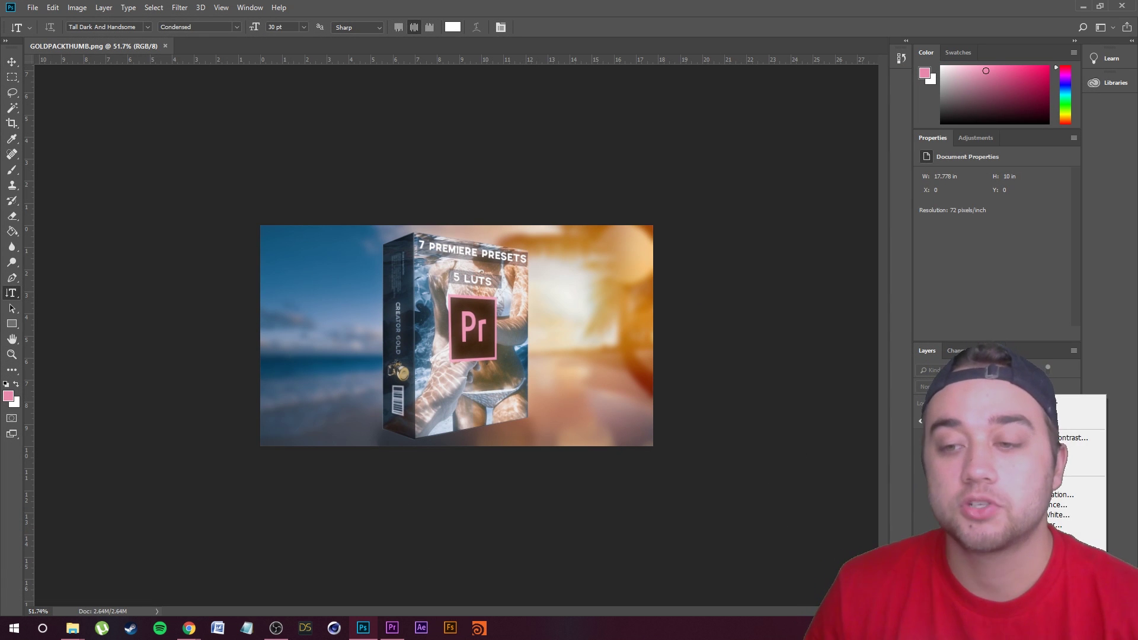
left_click(1067, 545)
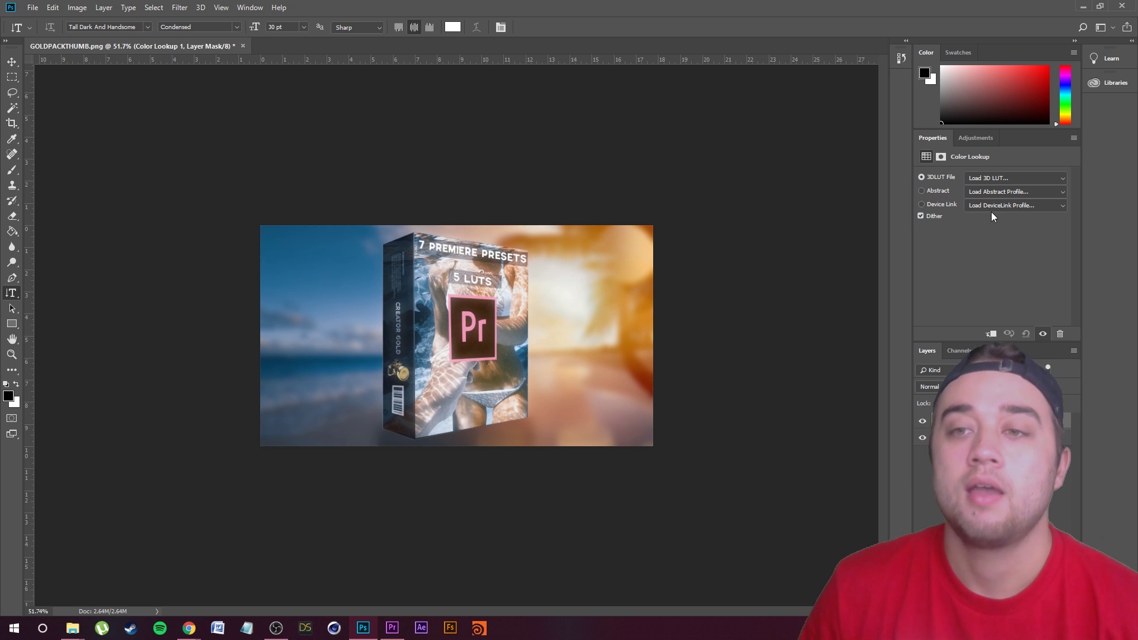
left_click(1057, 178)
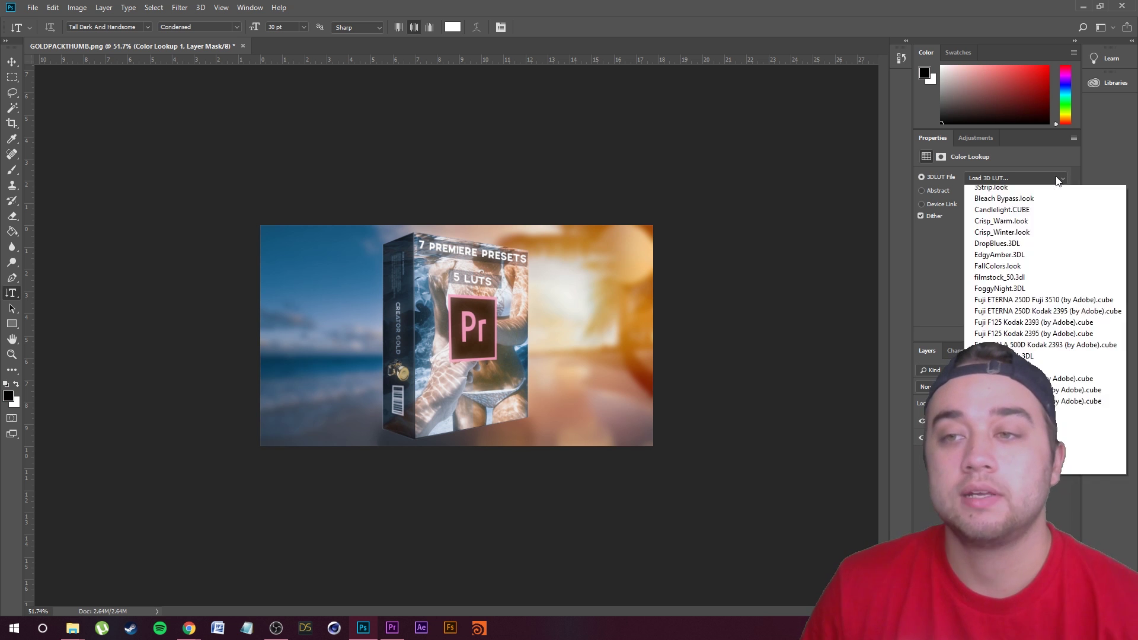
left_click(980, 248)
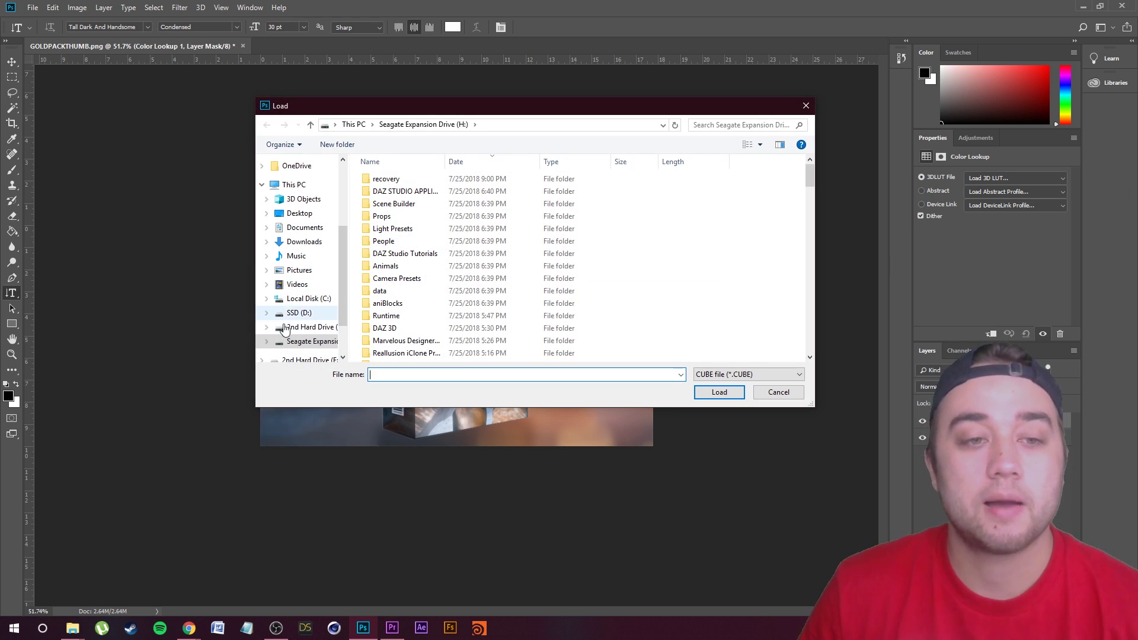
scroll(302, 320, "up", 2)
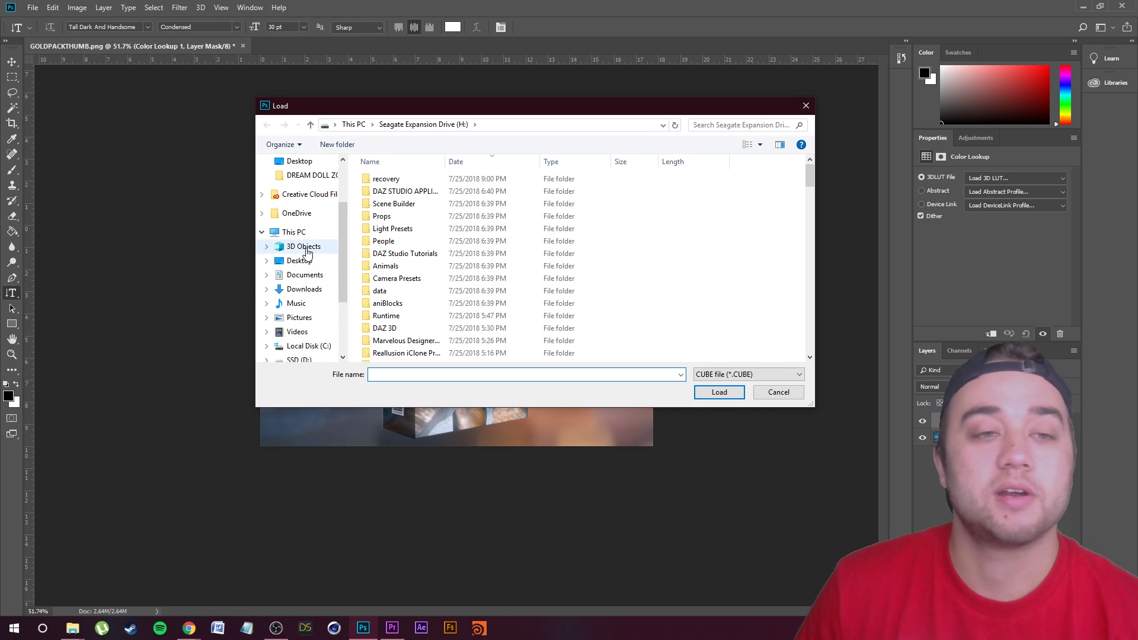
left_click(303, 236)
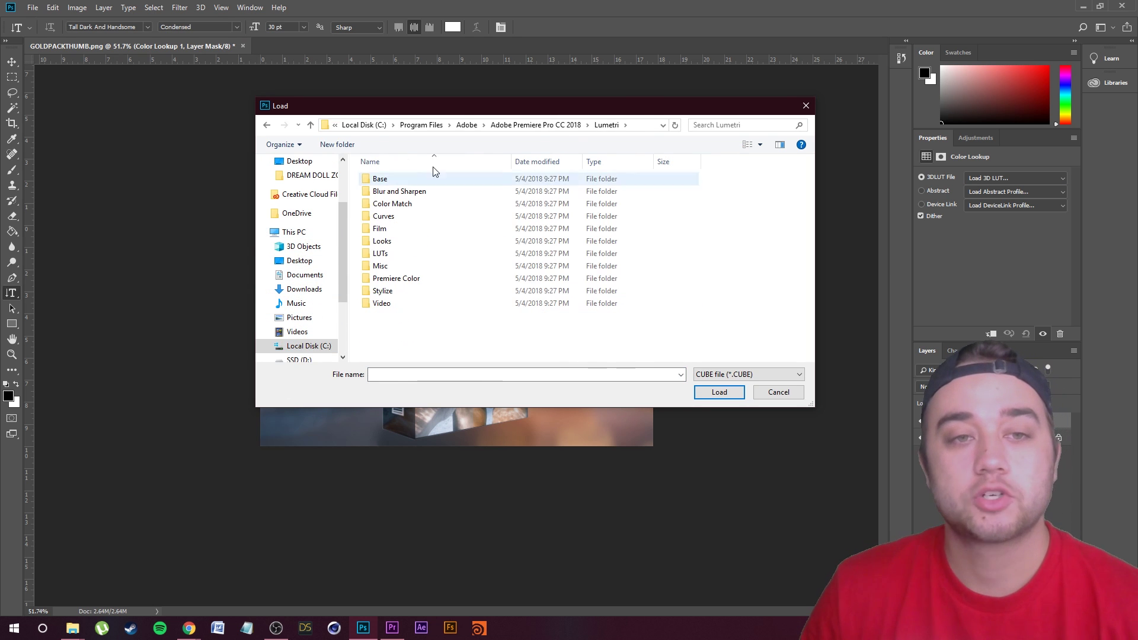
double_click(391, 254)
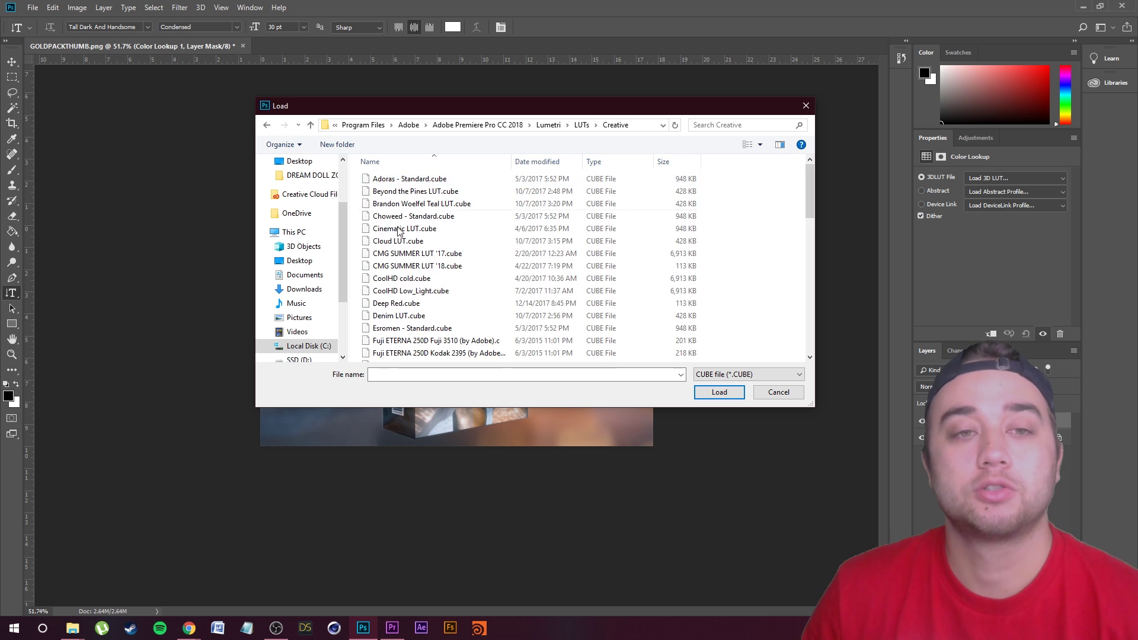
scroll(398, 237, "down", 12)
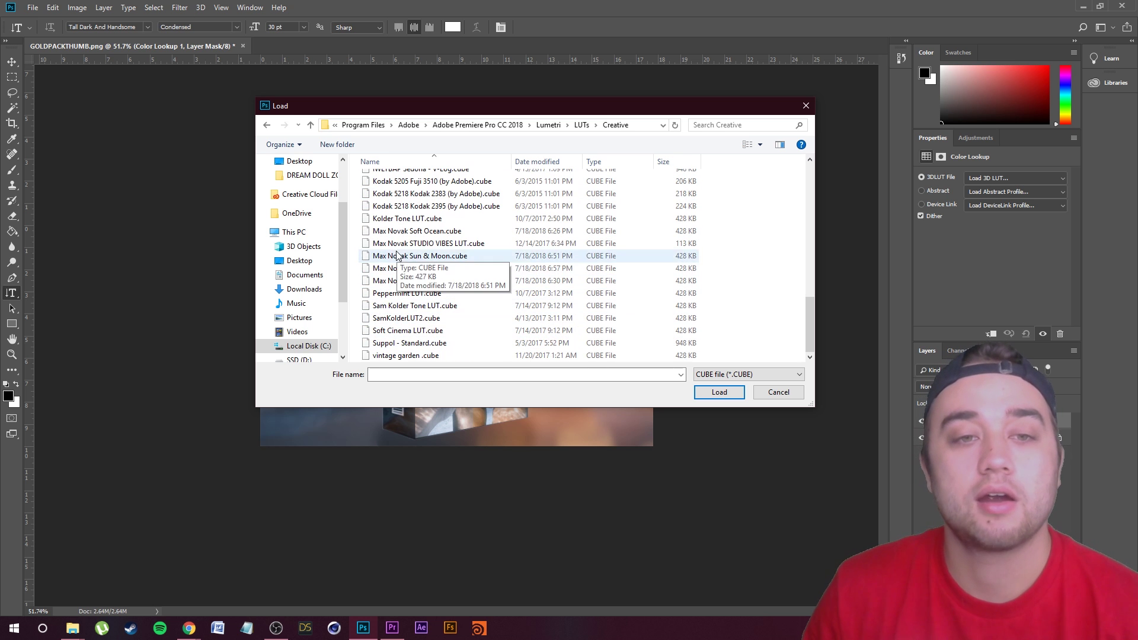
left_click(447, 231)
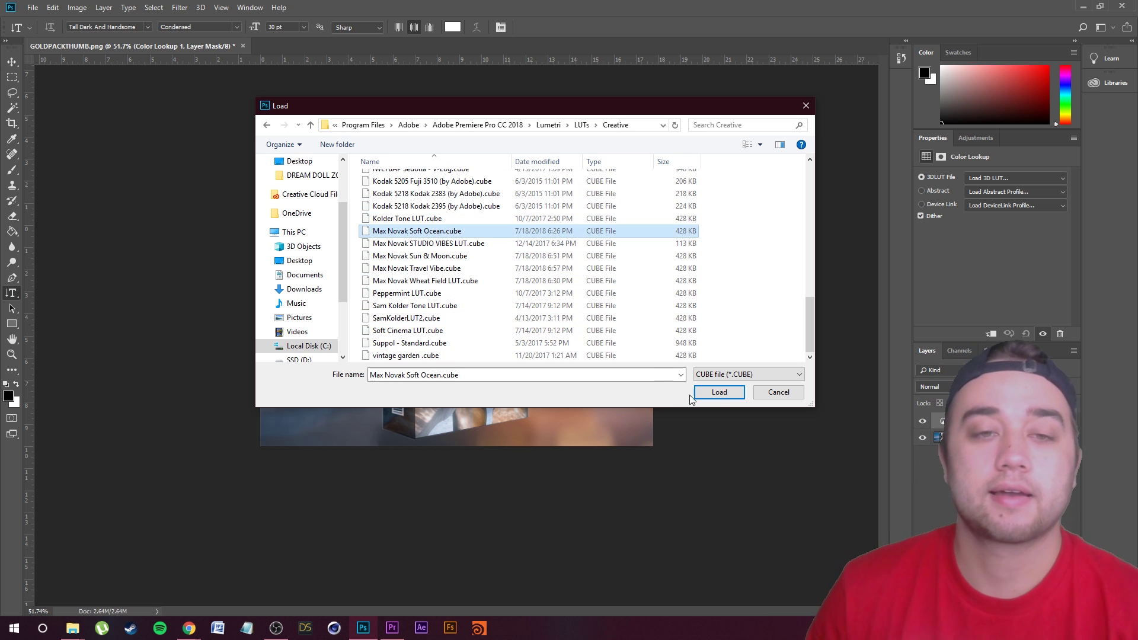
left_click(719, 393)
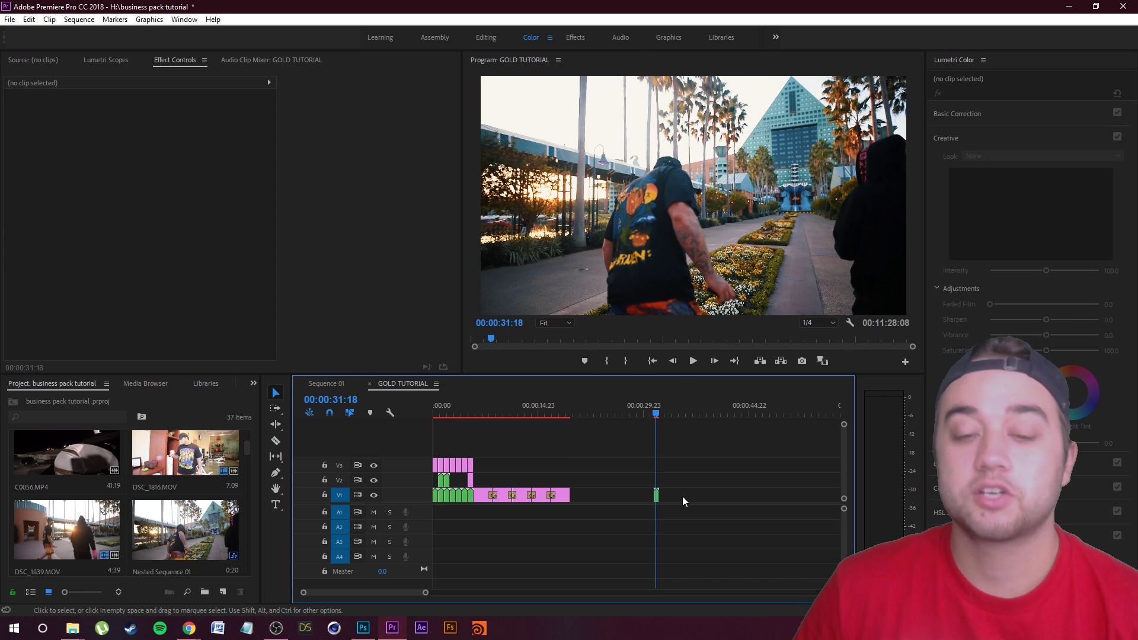
left_click(656, 495)
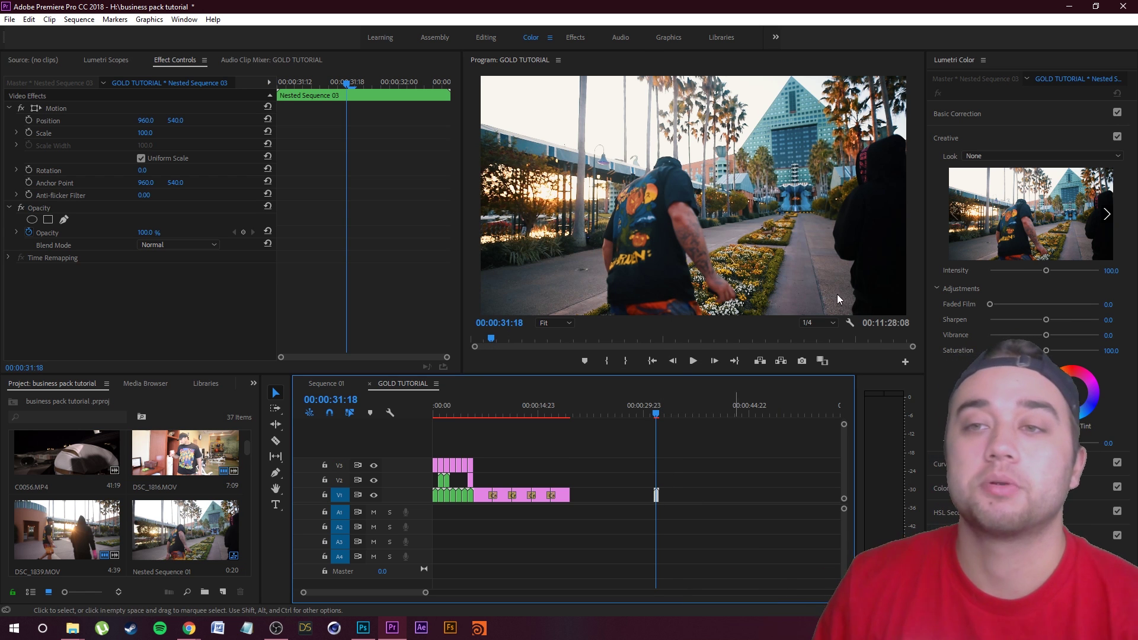
Give Nested Sequence 03 the Max Novak Wheat Field LUT look at intensity 53.9.
left_click(1012, 153)
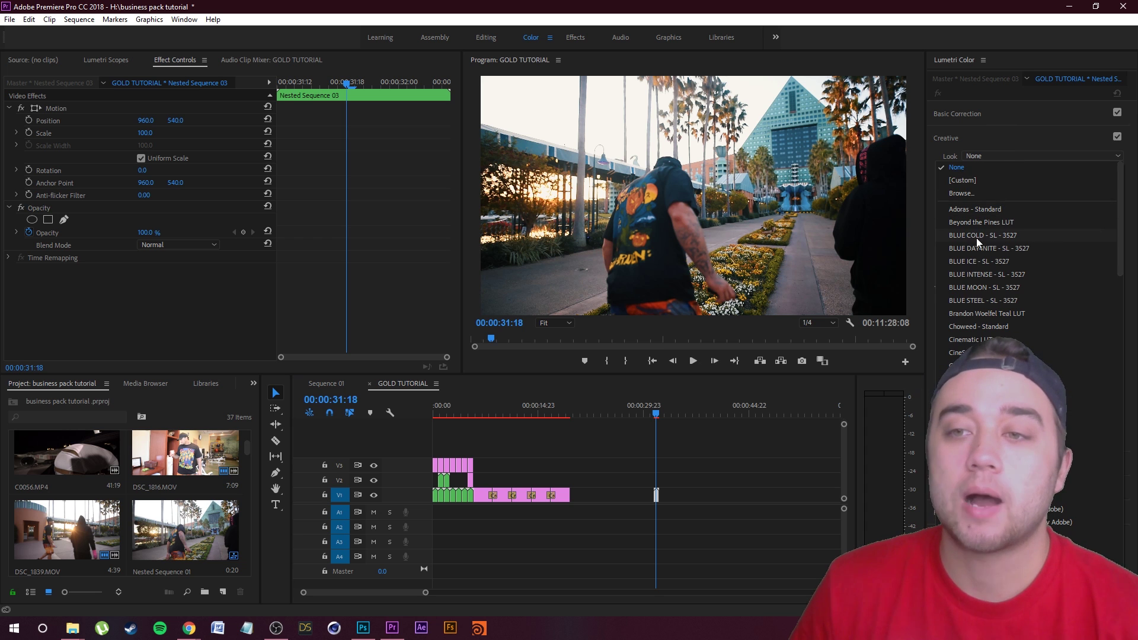
scroll(998, 217, "down", 10)
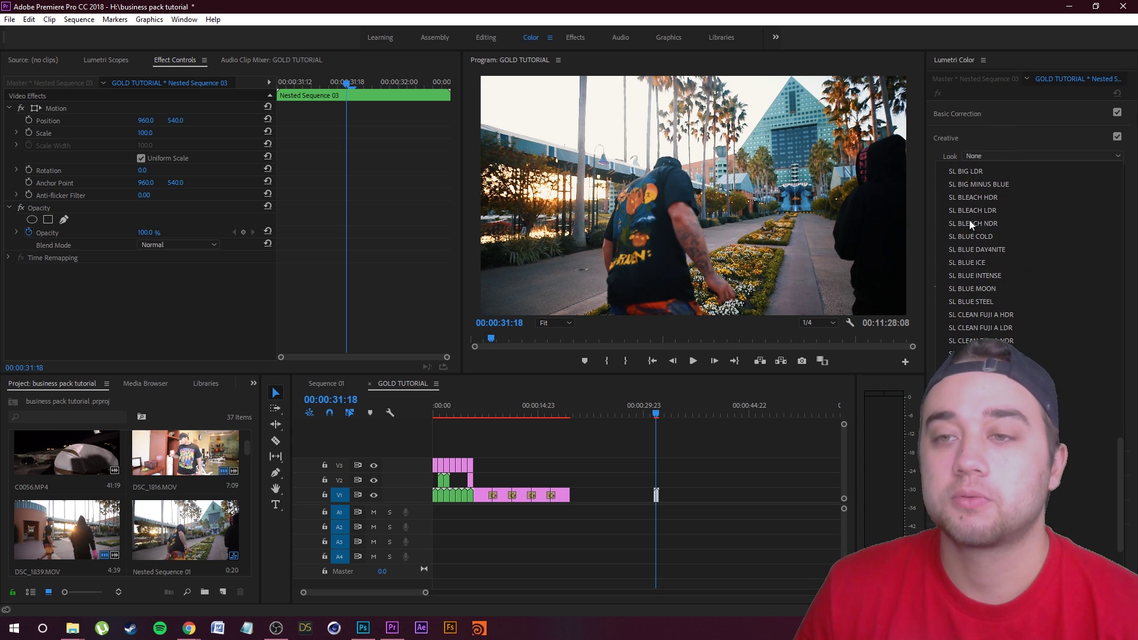
scroll(998, 266, "down", 5)
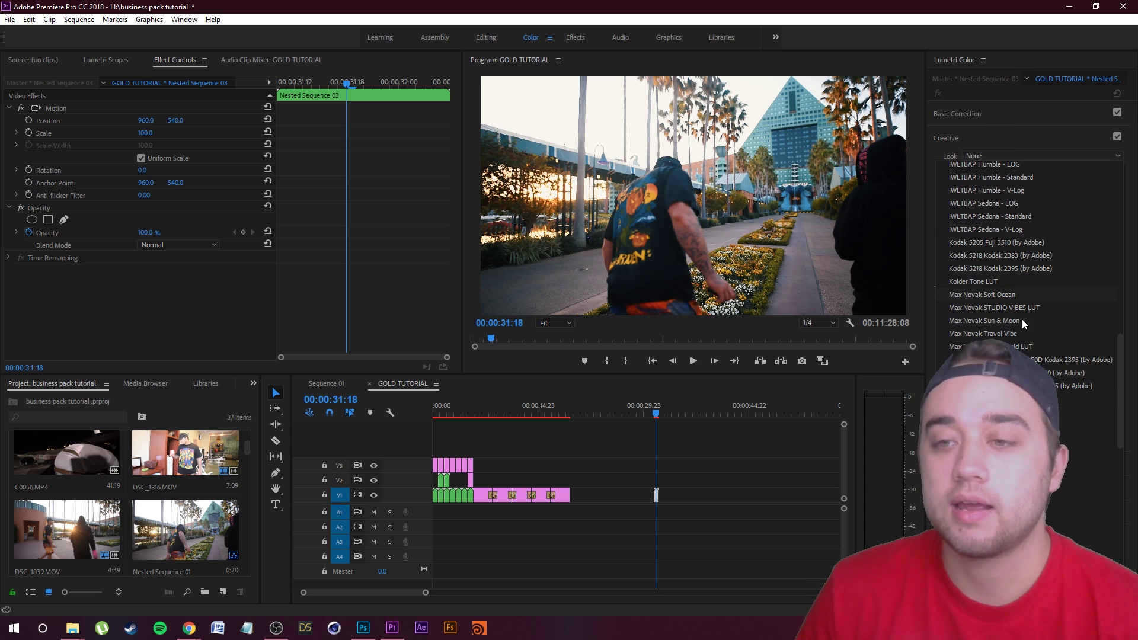
left_click(1022, 347)
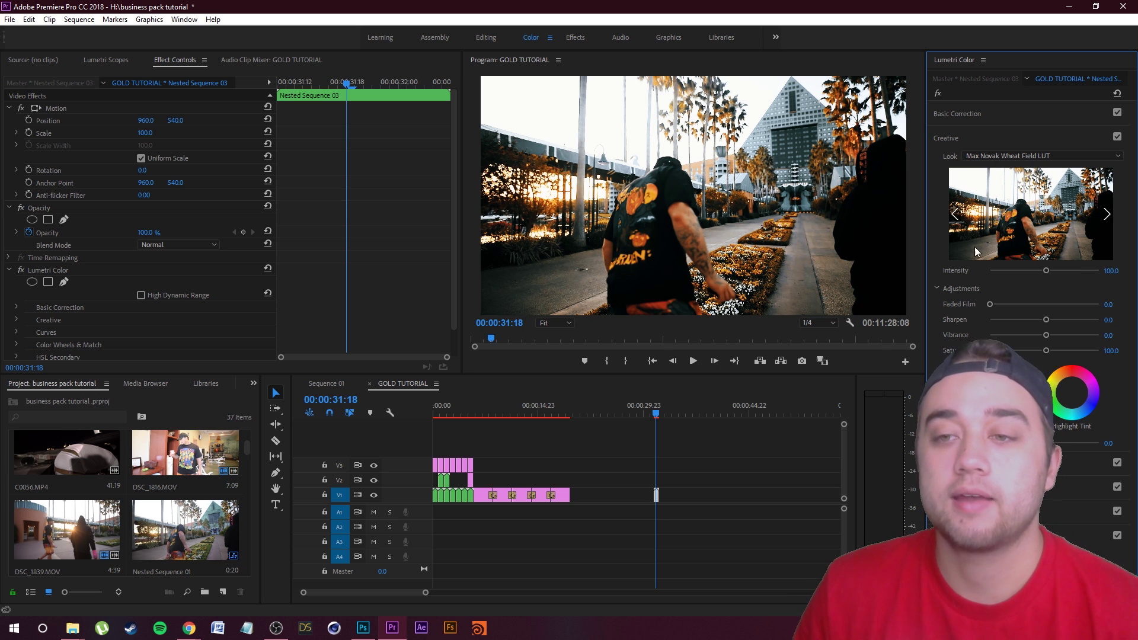
mouse_move(1011, 270)
left_mouse_down()
mouse_move(990, 273)
mouse_move(1041, 269)
mouse_move(962, 263)
mouse_move(1079, 275)
mouse_move(1000, 286)
mouse_move(1104, 279)
mouse_move(990, 285)
mouse_move(1017, 287)
left_mouse_up()
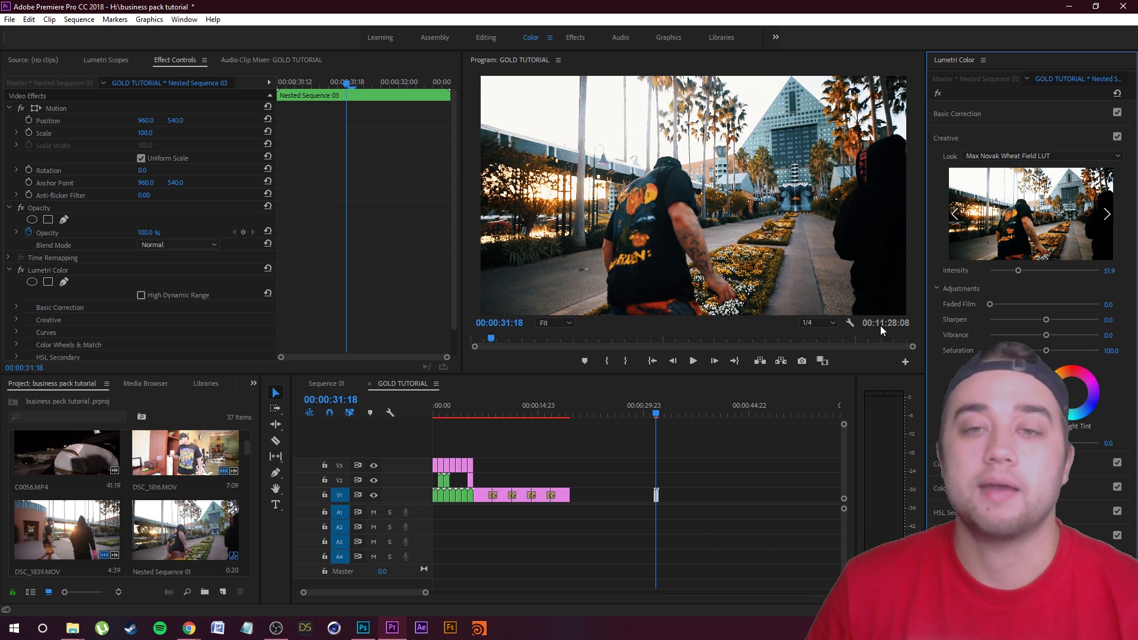
Return the playhead to the sequence start and play the preset transition previews.
left_click(698, 525)
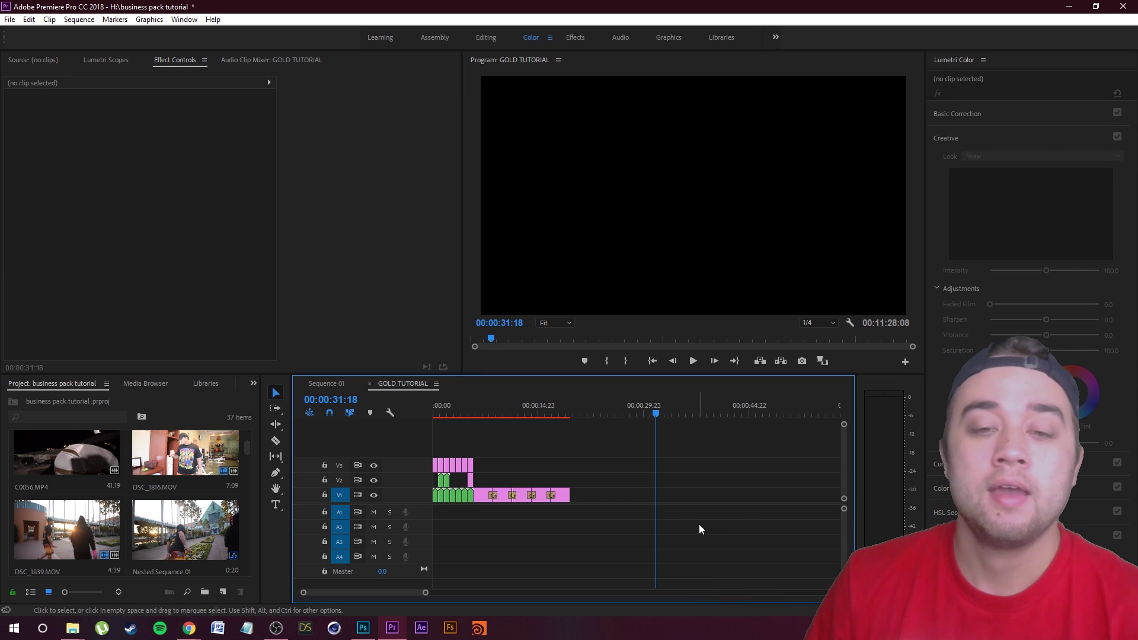
left_click_drag(656, 405, 339, 529)
left_click(693, 361)
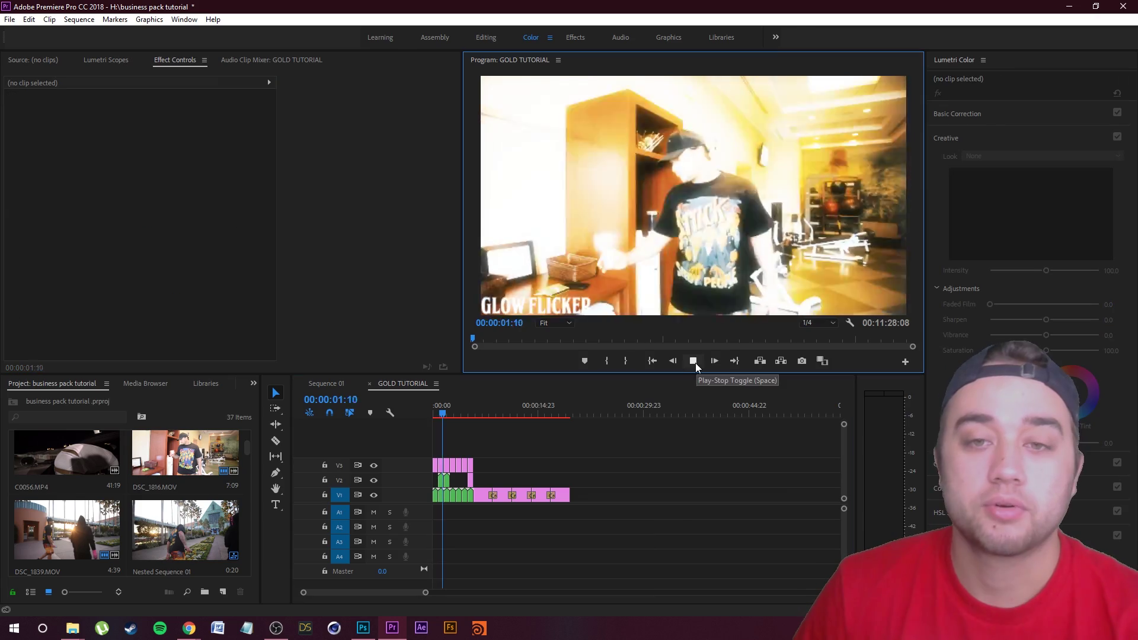
left_click(656, 361)
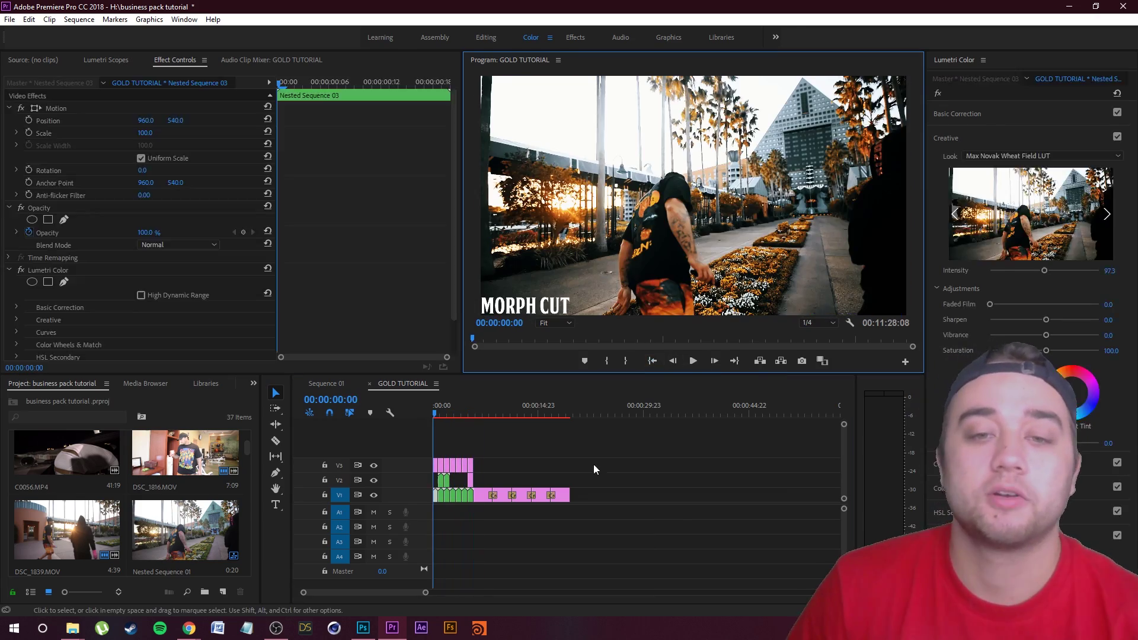
left_click(693, 361)
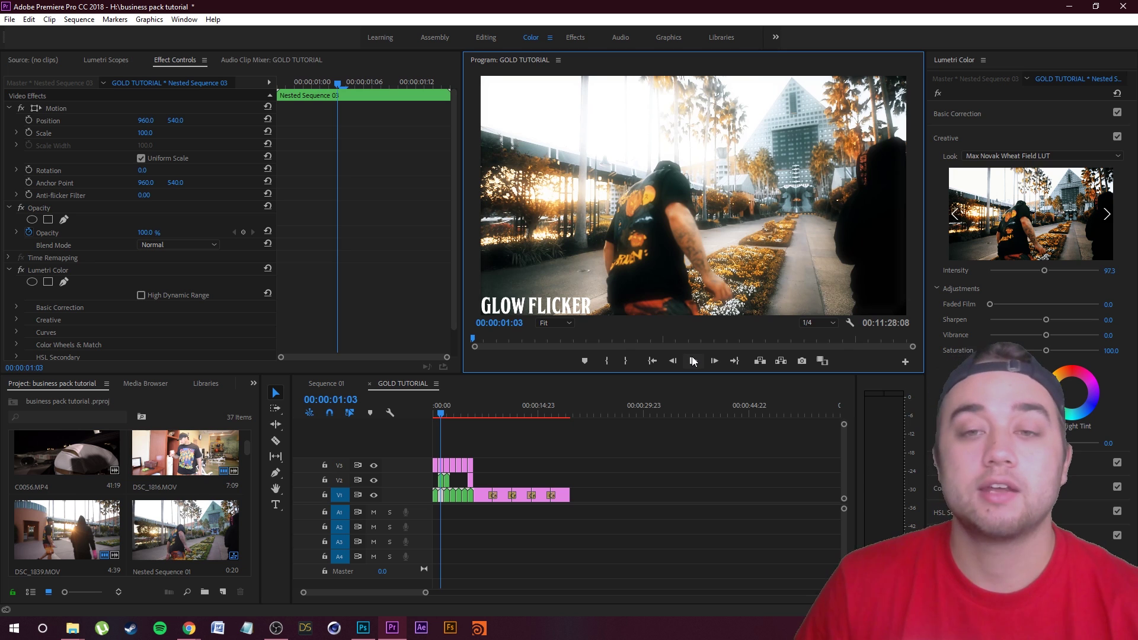
Replay the stacked demos from GLOW FLICKER through ENTER THE VOID, then return to the start.
left_click_drag(445, 408, 442, 445)
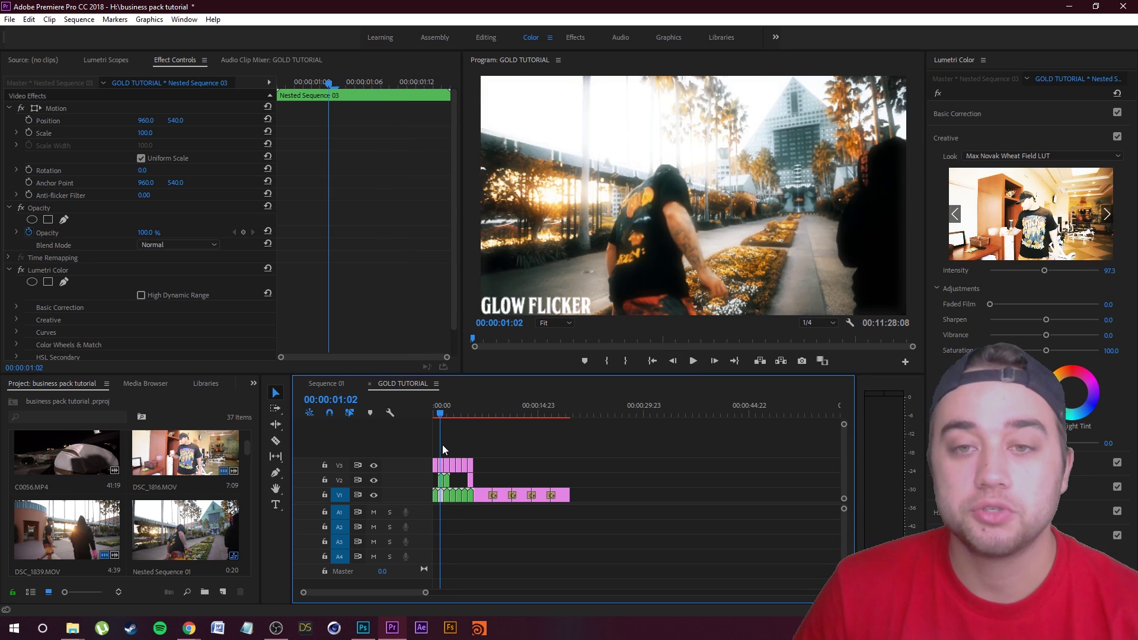
left_click(684, 361)
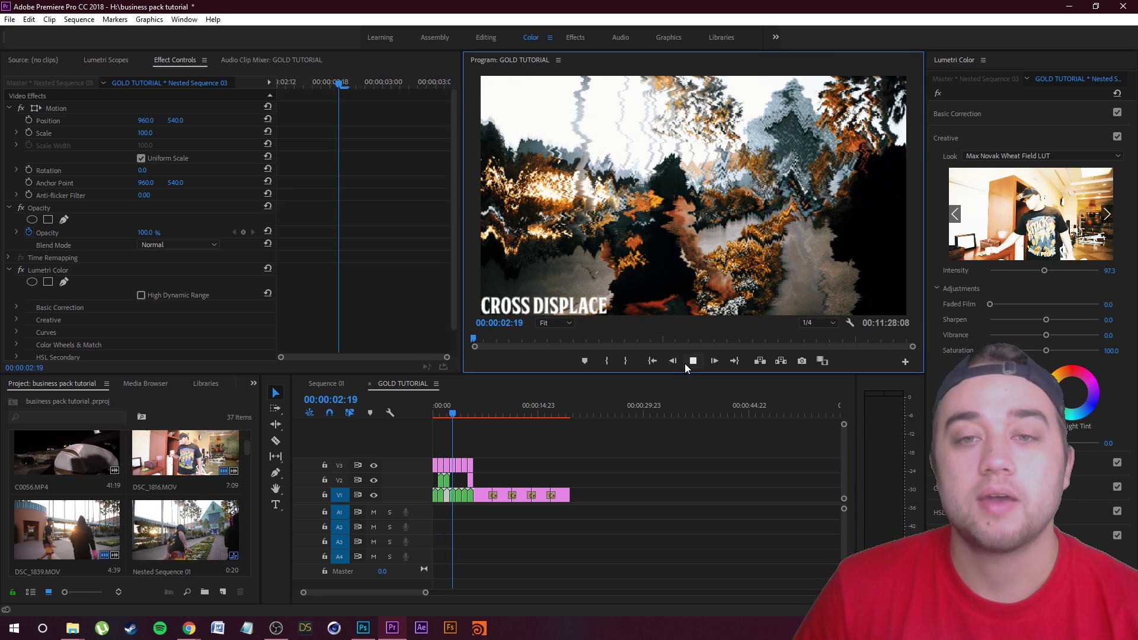
left_click(684, 364)
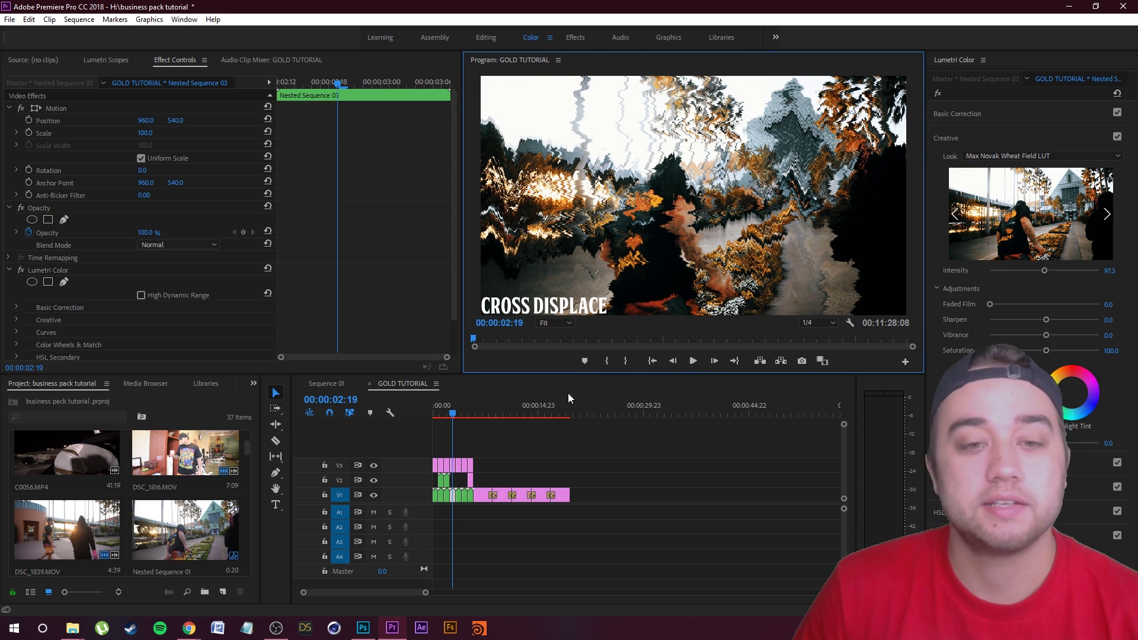
left_click(442, 418)
left_click(691, 361)
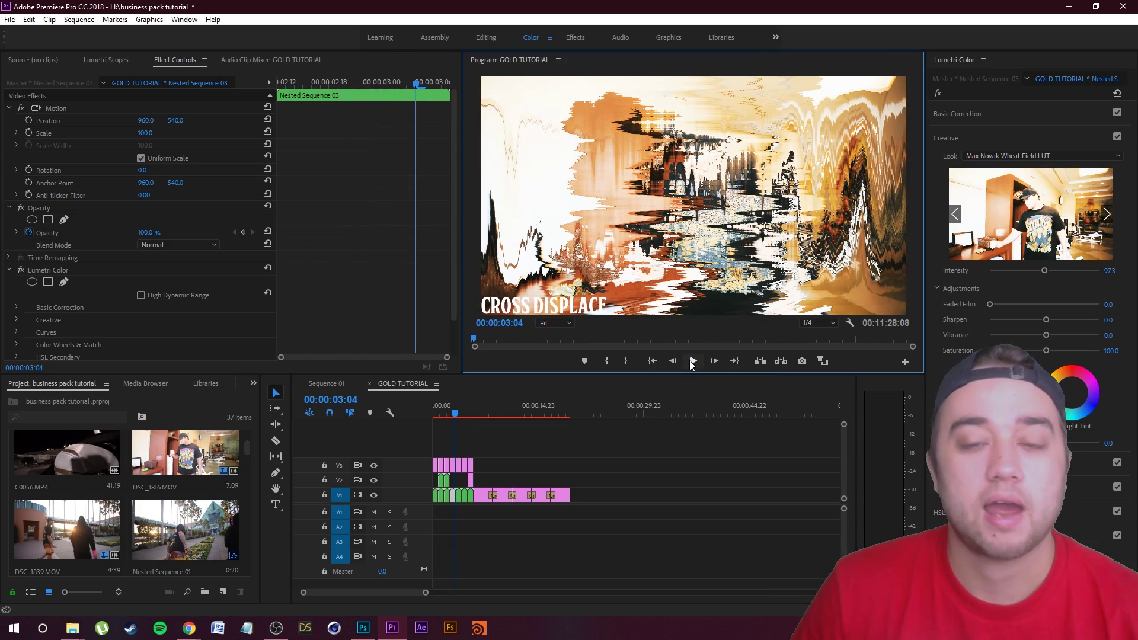
left_click(690, 361)
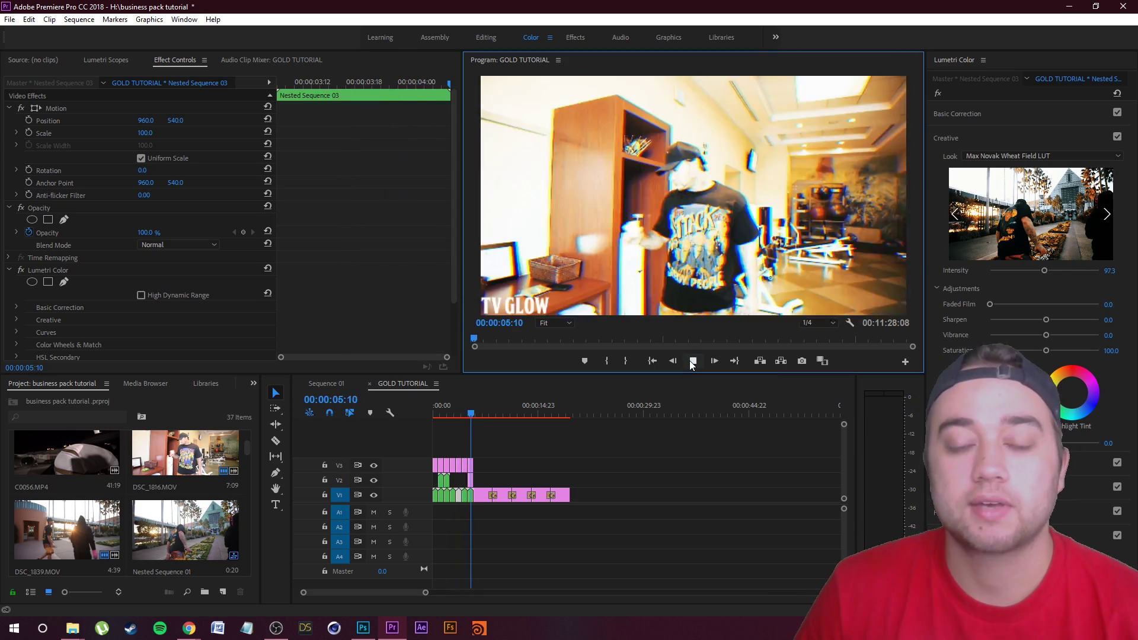
left_click(691, 361)
left_click_drag(446, 416, 236, 410)
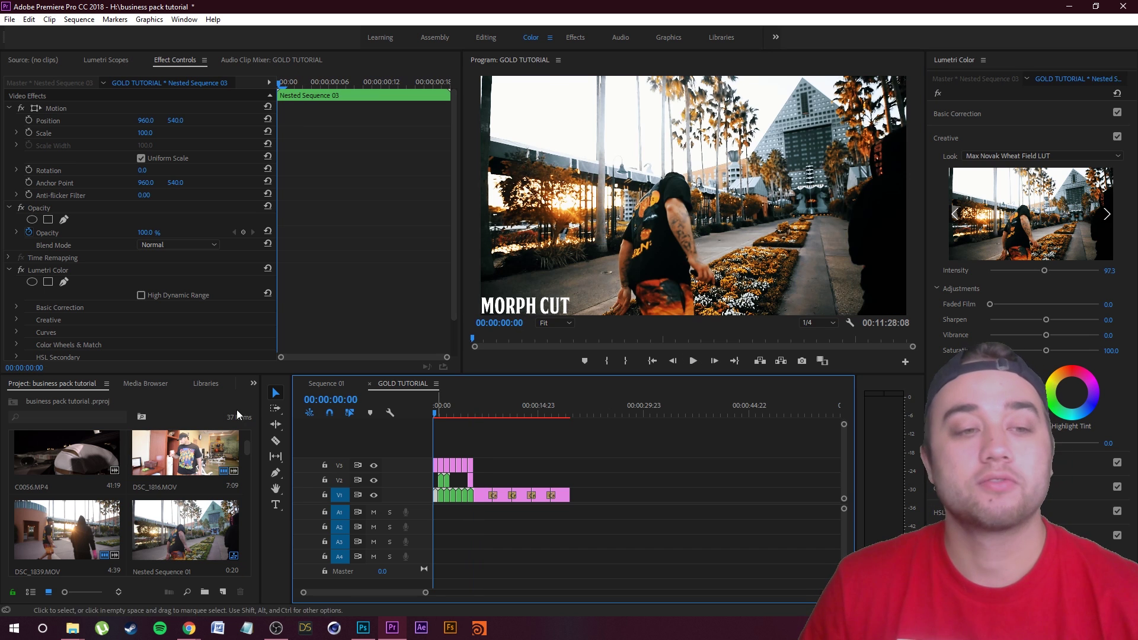
left_click(254, 384)
Move the playhead to the clip at 00:00:33:13.
left_click(293, 450)
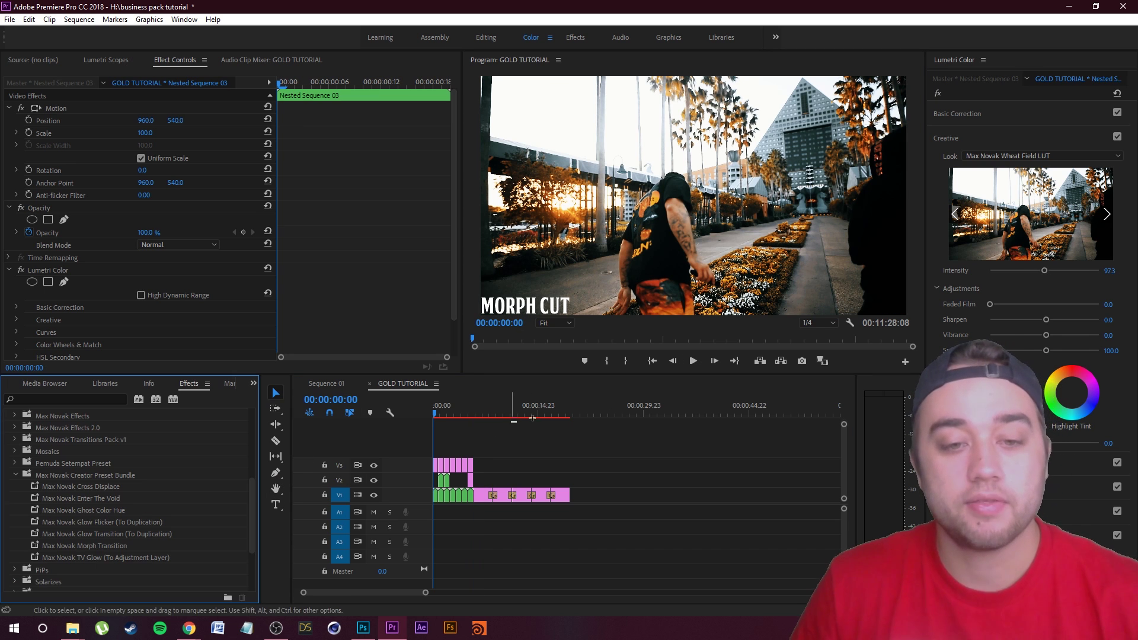
left_click(526, 463)
scroll(124, 504, "down", 1)
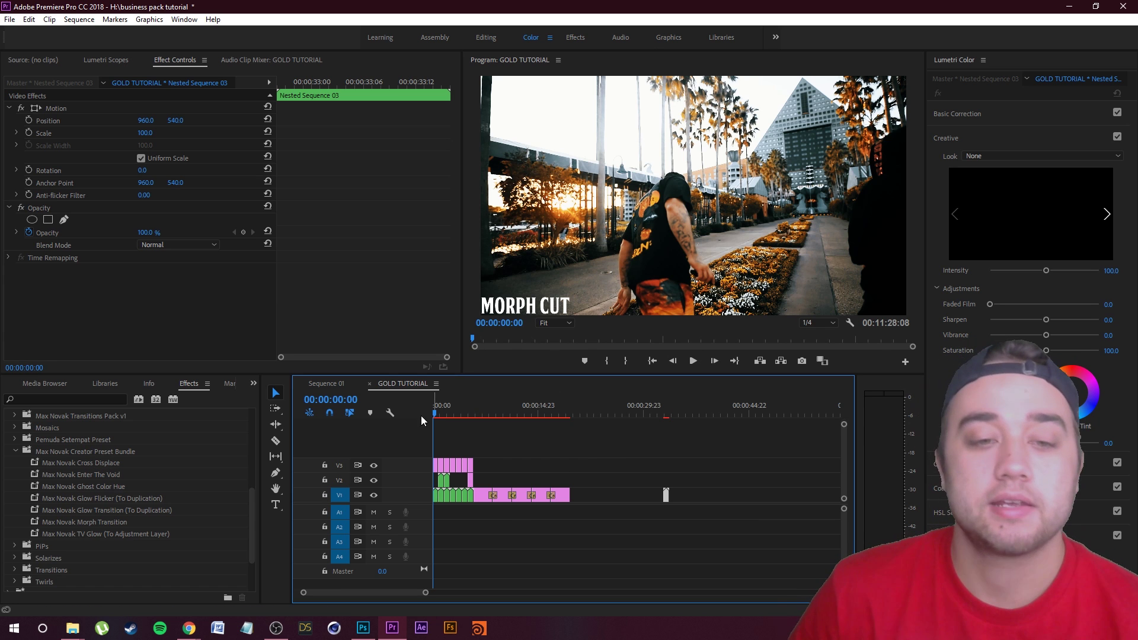
left_click_drag(676, 467, 670, 470)
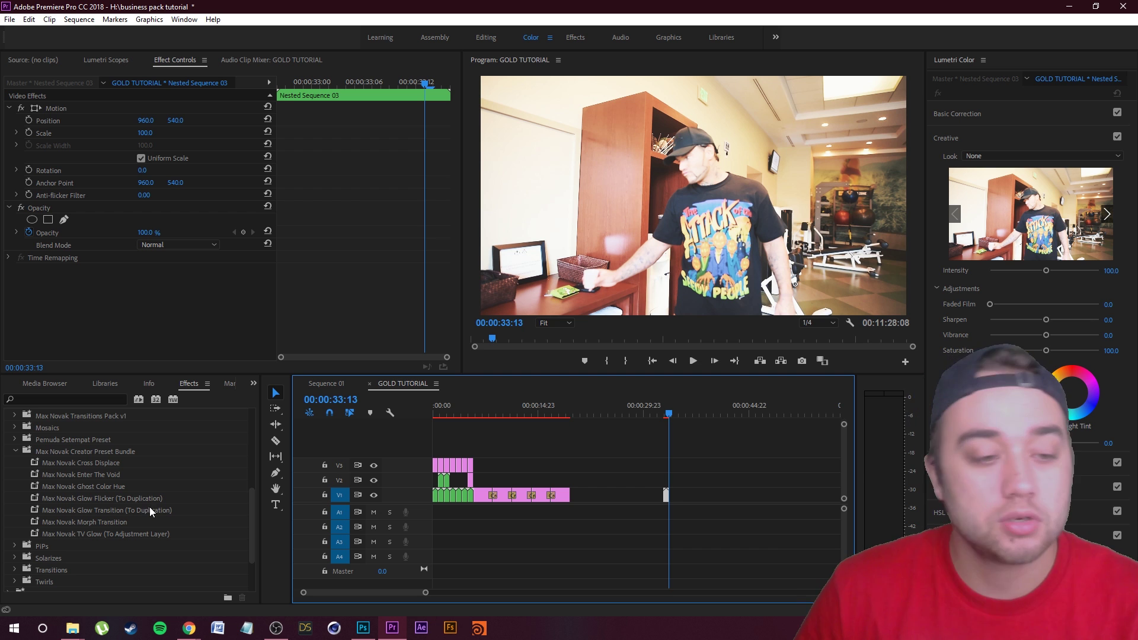
left_click(761, 509)
Zoom in and duplicate the V1 clip onto V2, directly above the original.
key("=")
key("=")
key("=")
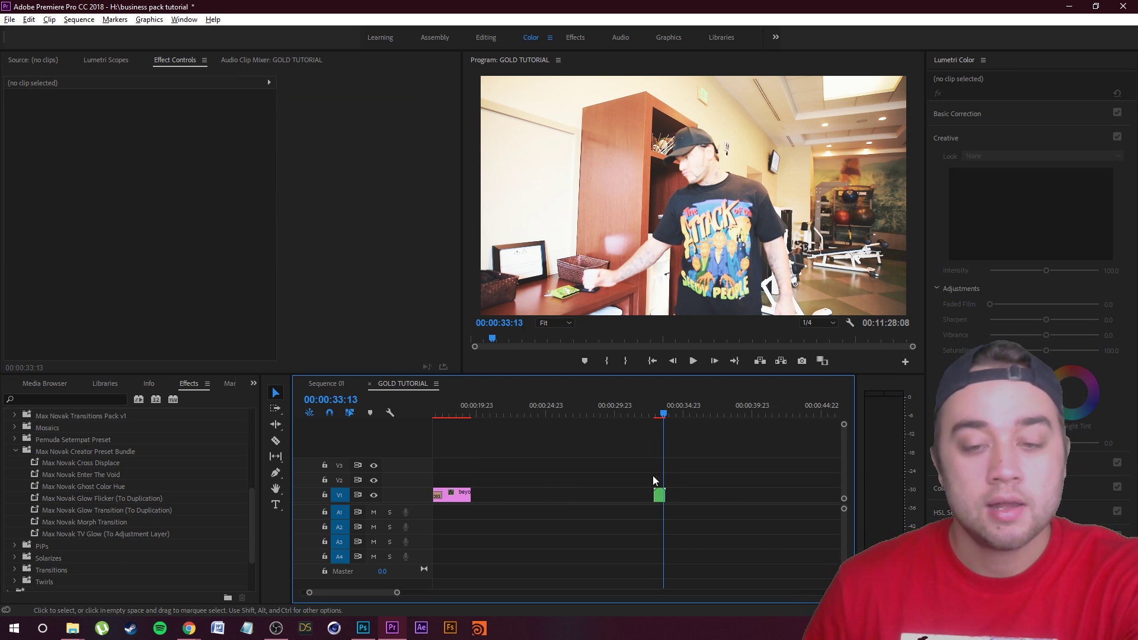
left_click_drag(654, 414, 635, 414)
left_click_drag(649, 497, 649, 482)
left_click(731, 460)
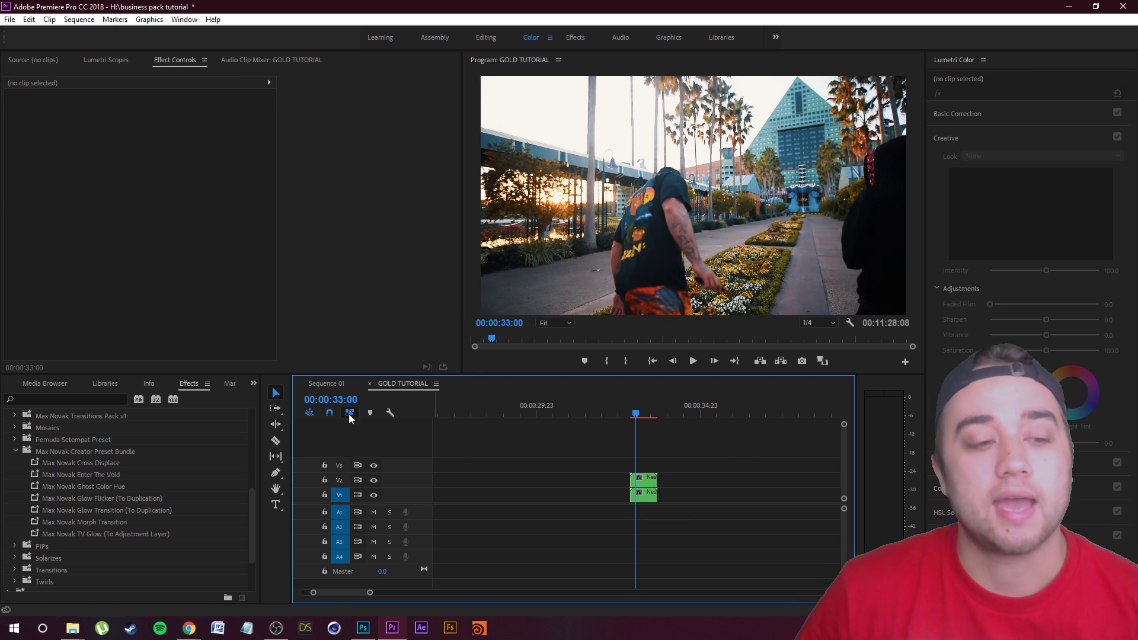
left_click(105, 511)
Apply the Max Novak Glow Transition (To Duplication) preset to the V2 duplicate and preview it with the waveform scope.
left_click_drag(105, 511, 644, 479)
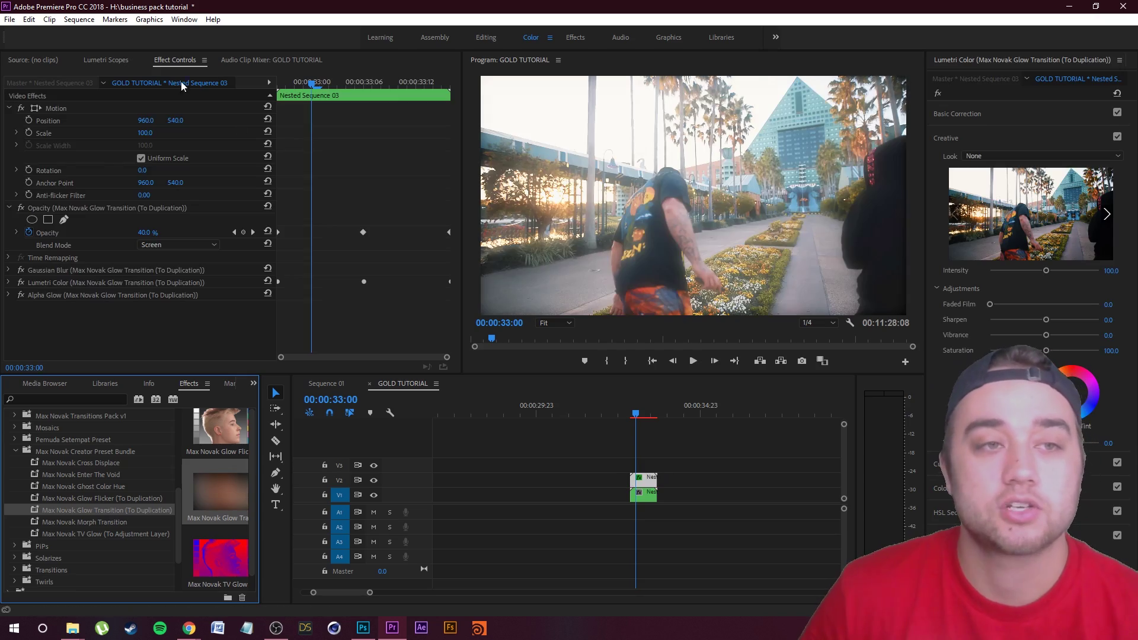
left_click(106, 59)
left_click_drag(635, 413, 652, 419)
left_click(692, 361)
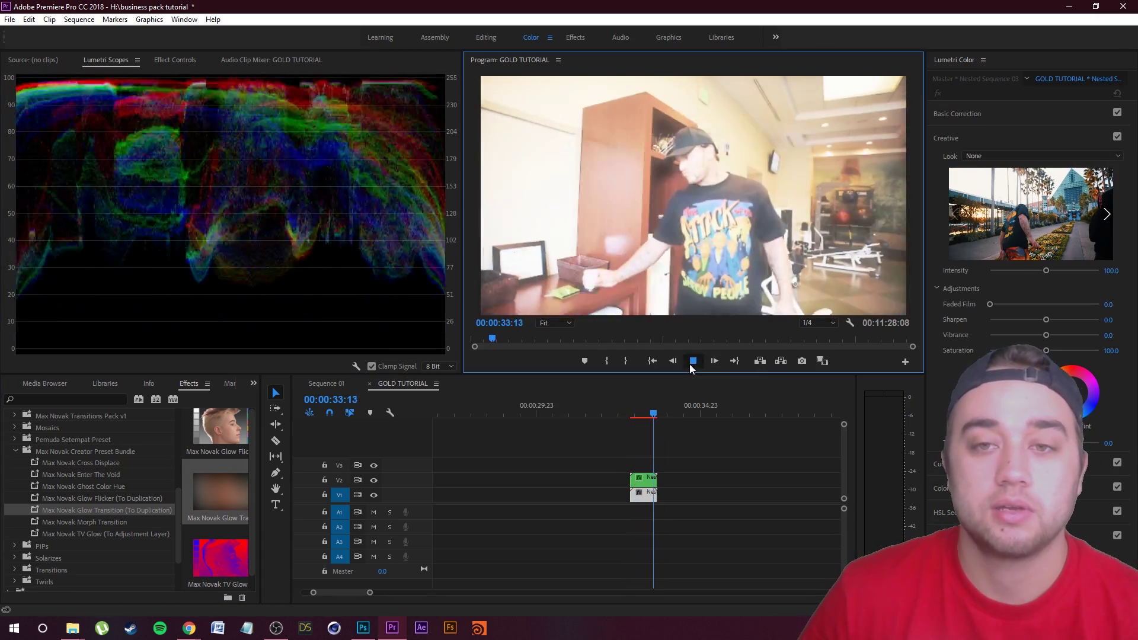
left_click_drag(657, 415, 633, 415)
left_click(652, 482)
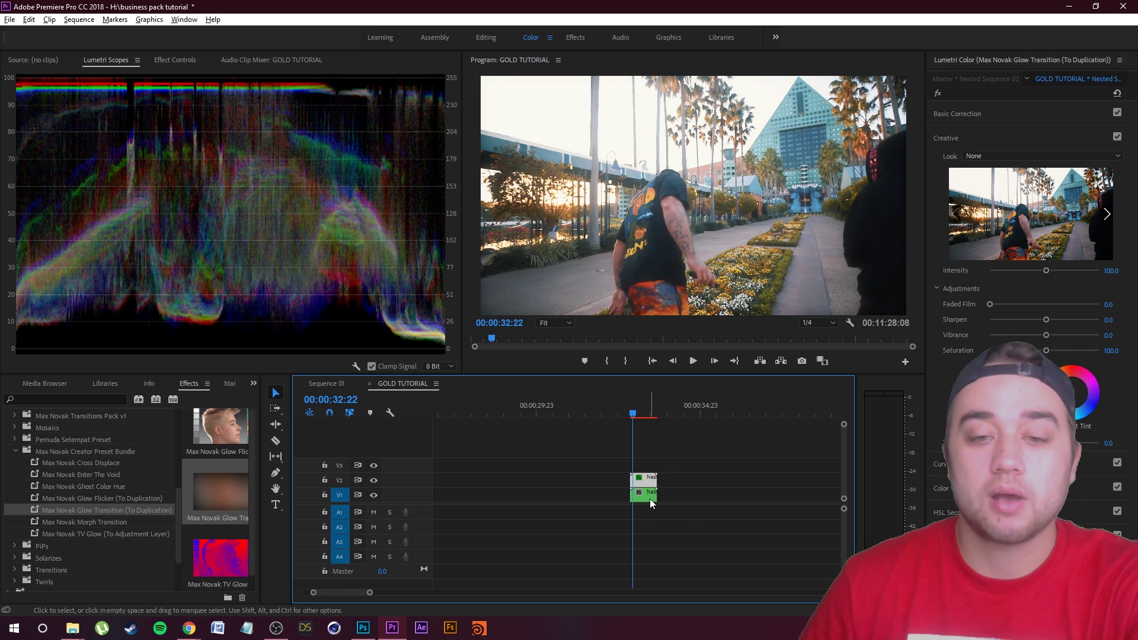
Test a V3 copy with Ghost Color Hue and Morph Transition, then delete it and rewind.
left_click_drag(650, 499, 652, 468)
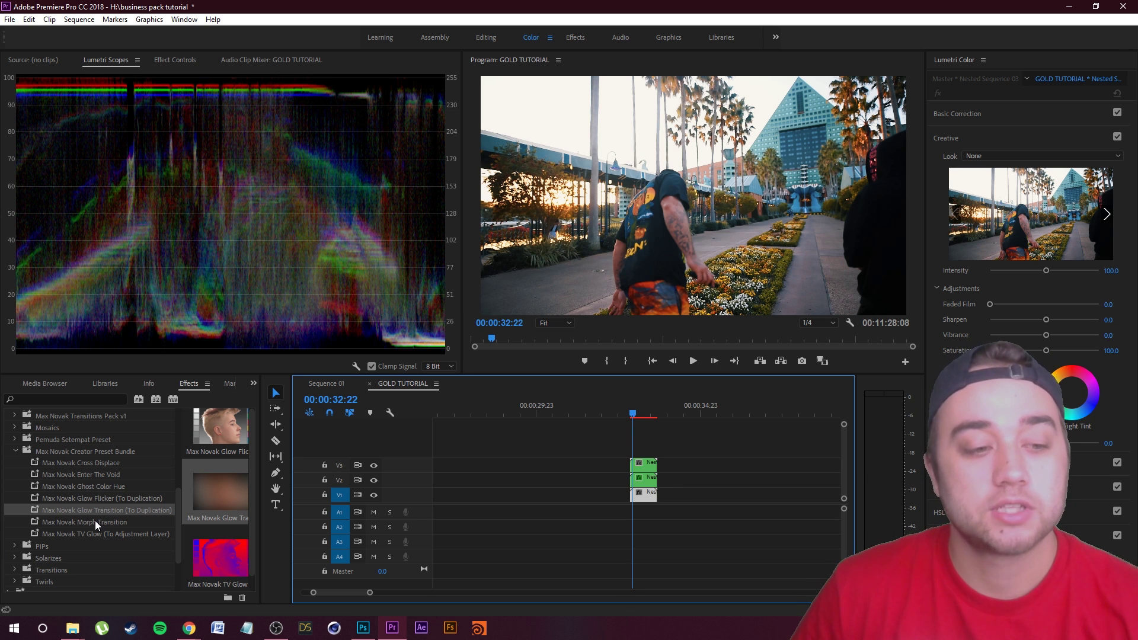
left_click_drag(83, 486, 643, 464)
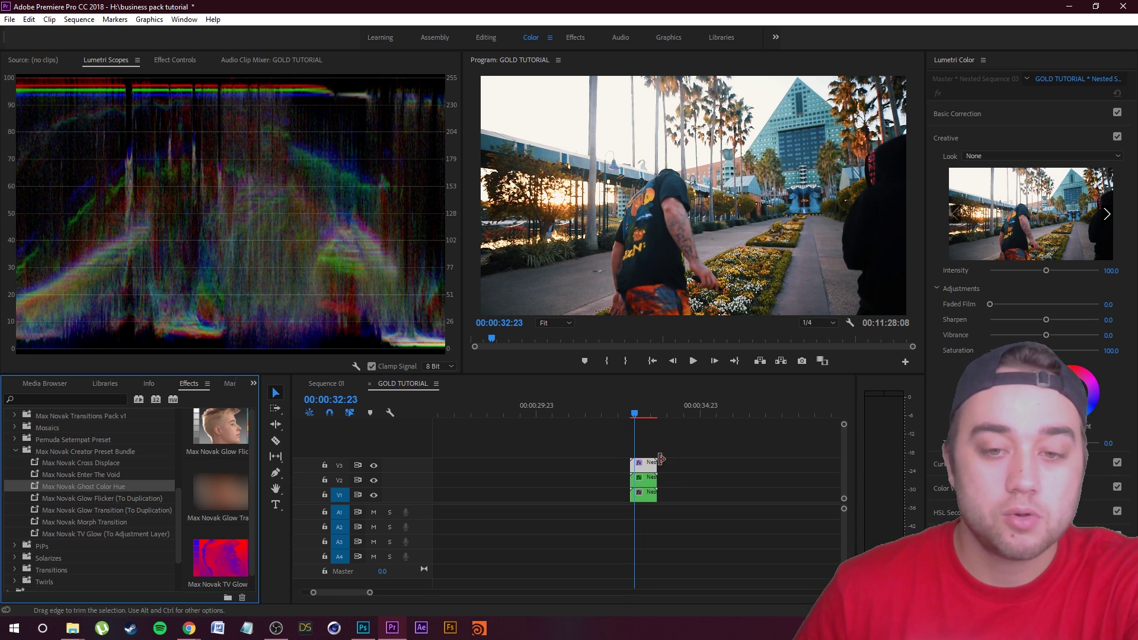
left_click_drag(86, 521, 596, 551)
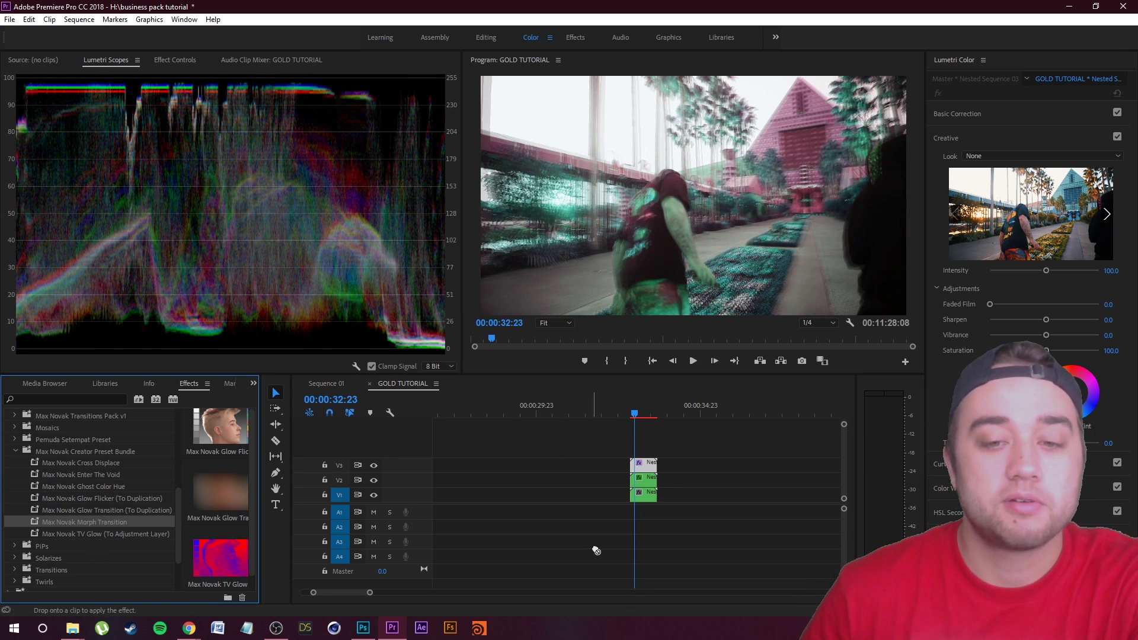
left_click_drag(652, 387, 632, 430)
key("space")
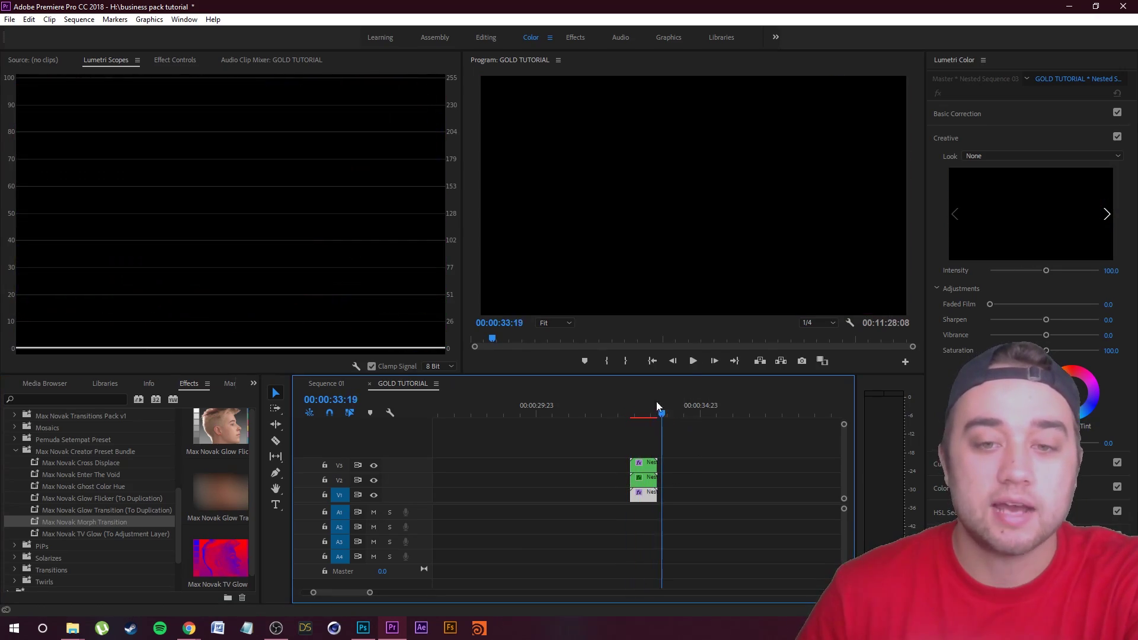
key("space")
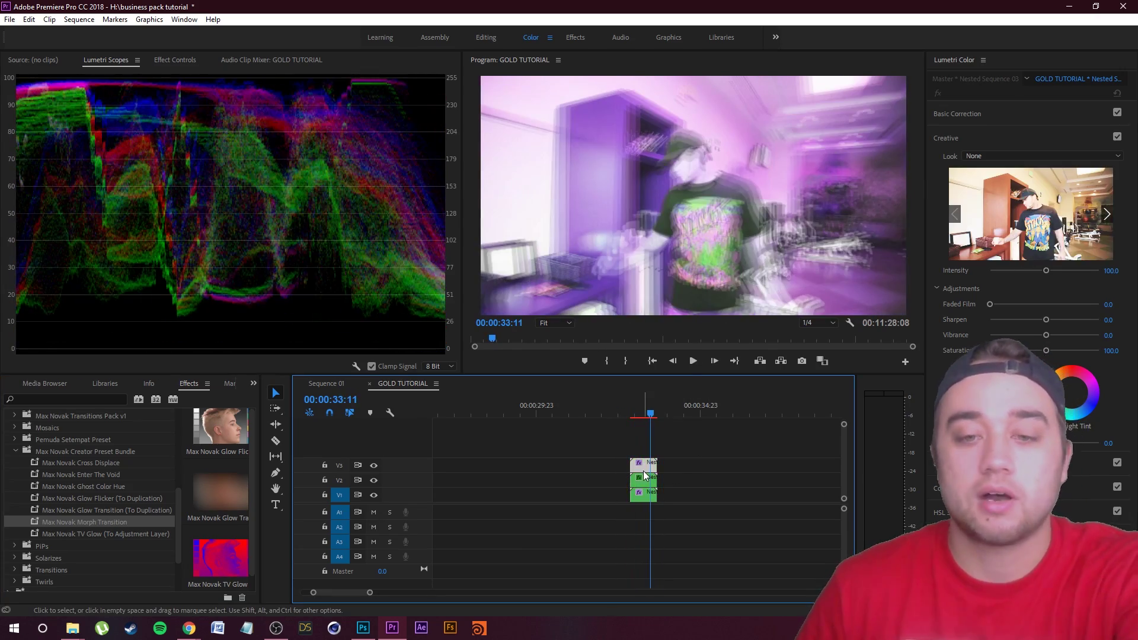
key("Delete")
left_click_drag(650, 412, 634, 432)
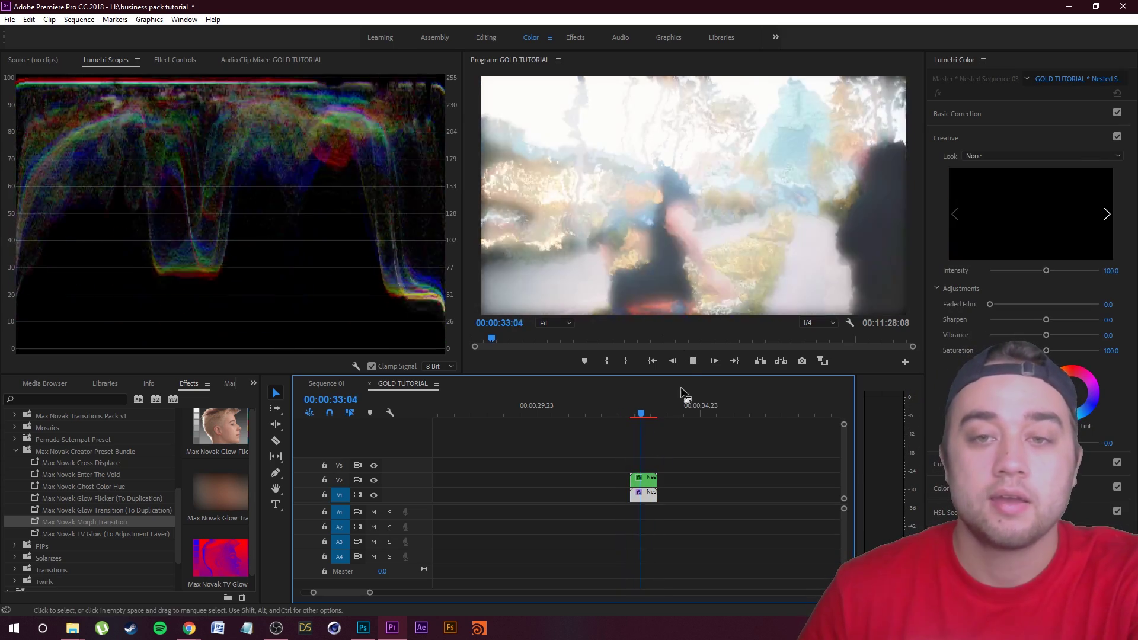
mouse_move(652, 413)
left_mouse_down()
mouse_move(637, 443)
mouse_move(621, 430)
mouse_move(652, 418)
mouse_move(659, 450)
mouse_move(683, 431)
mouse_move(633, 418)
left_mouse_up()
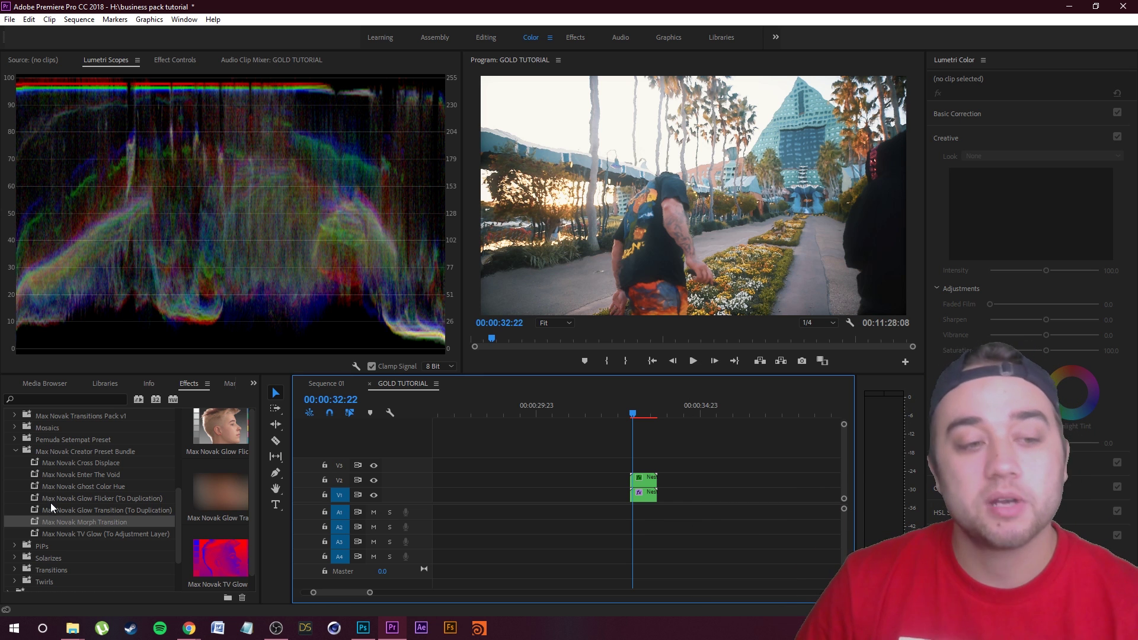
Apply Max Novak Cross Displace to the upper V2 duplicate and play the transition from one frame back.
left_click_drag(78, 461, 645, 478)
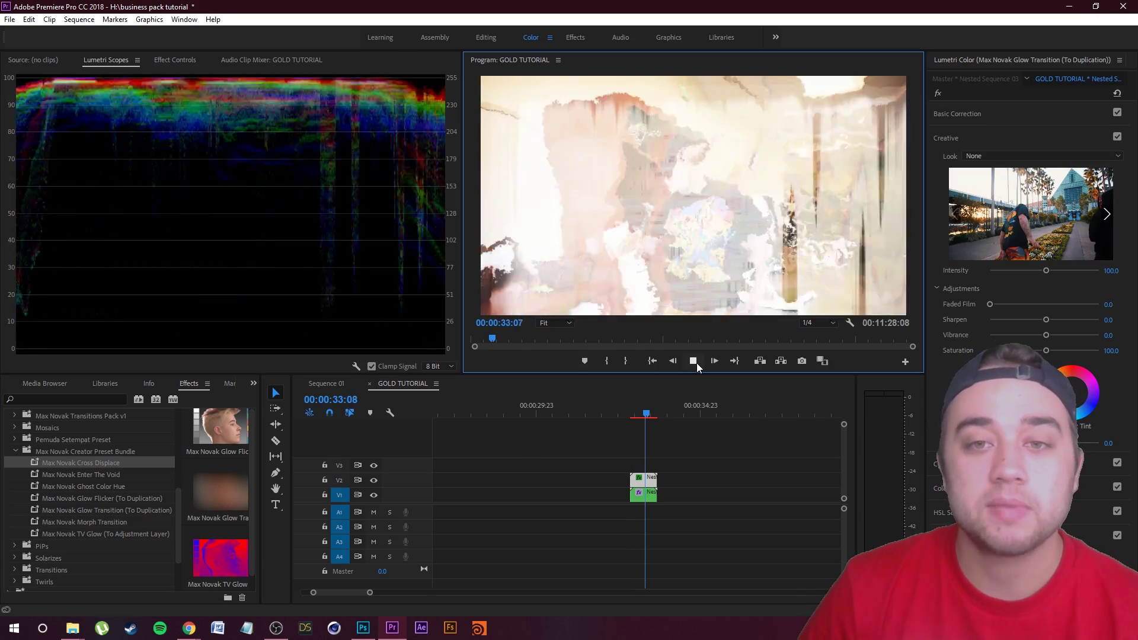
key("Left")
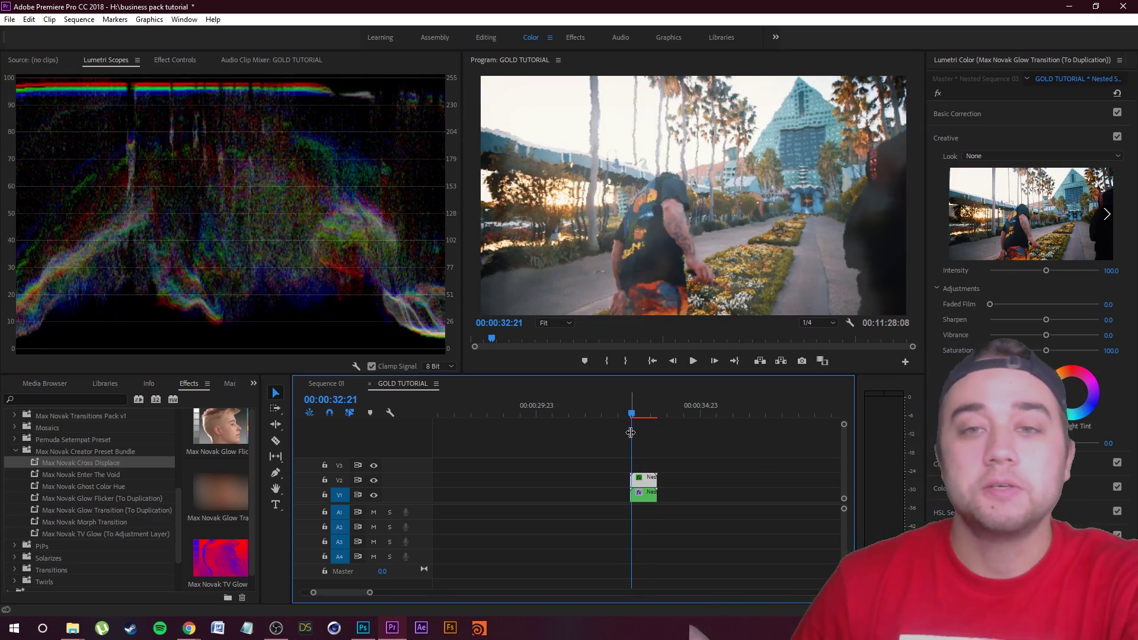
key("space")
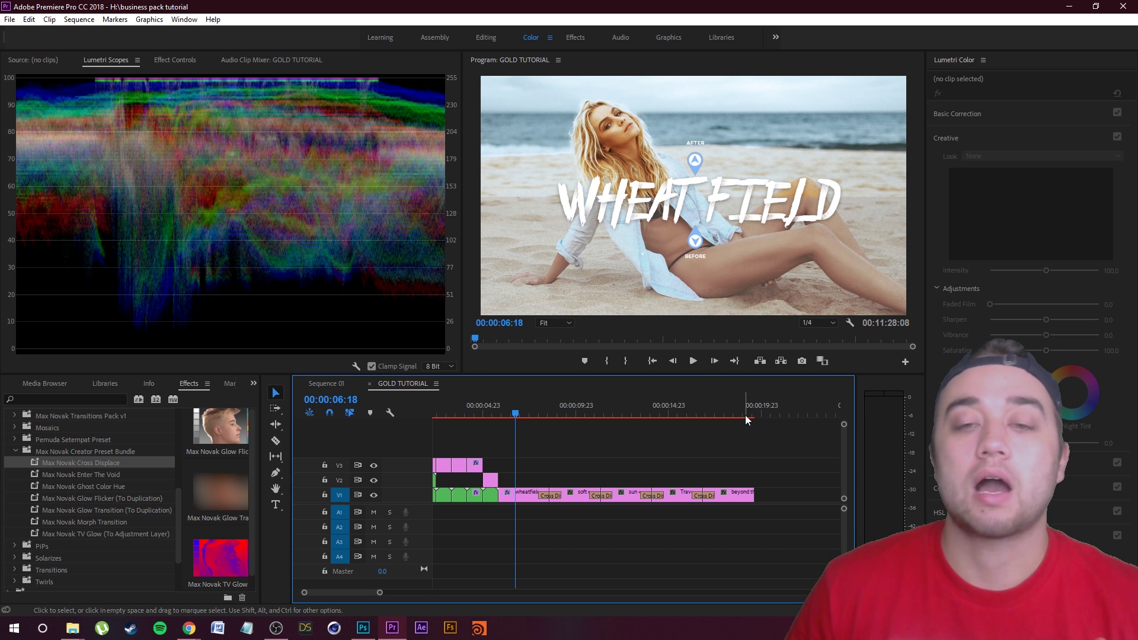
Save the project, then play the LUT previews from Soft Ocean through SUN & MOON to Travel Vibes.
left_click(693, 362)
left_click(693, 361)
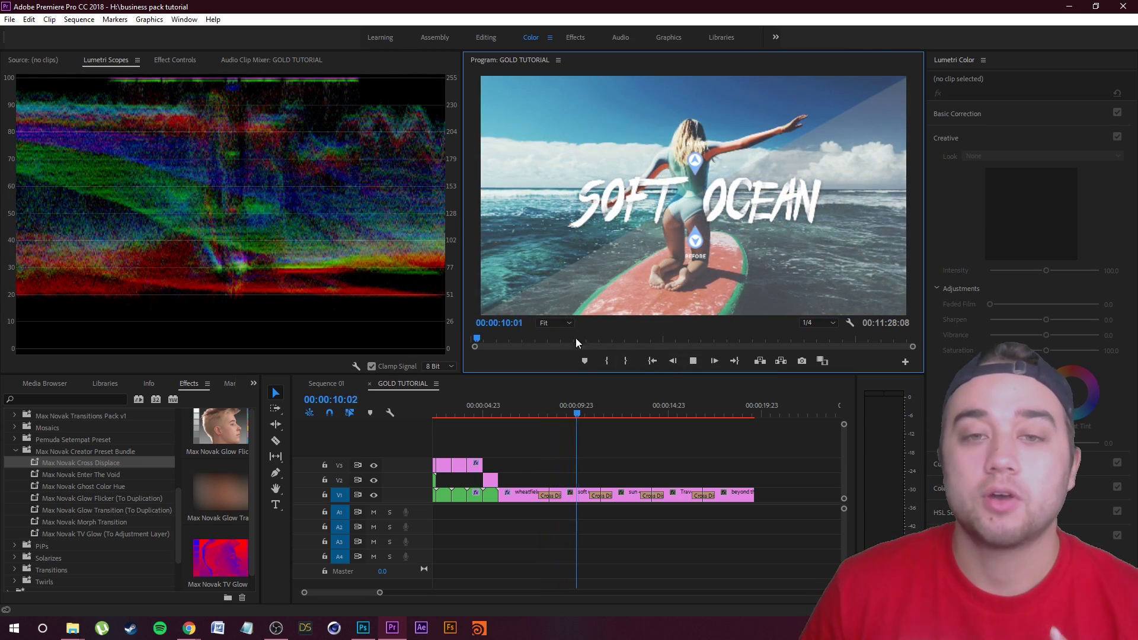
left_click(693, 361)
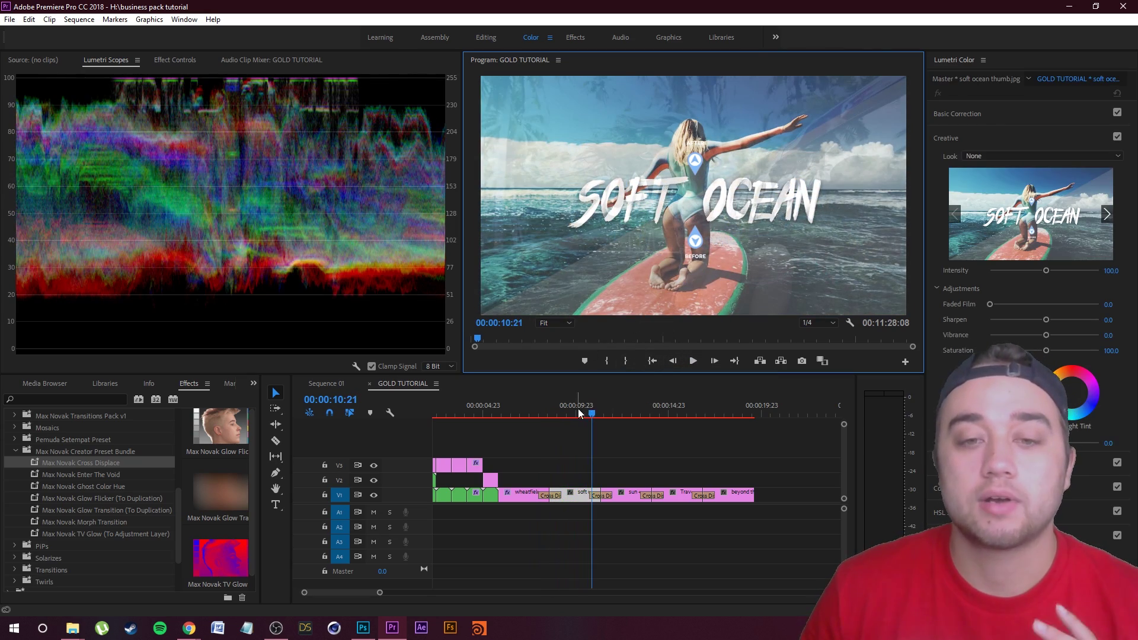
left_click(574, 407)
left_click(692, 359)
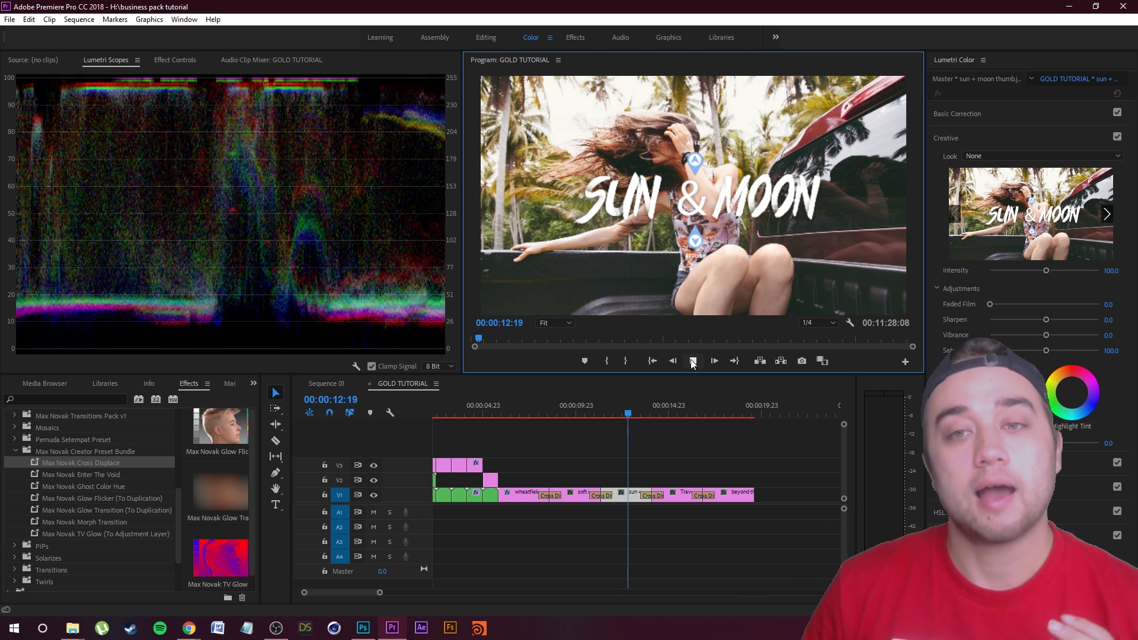
left_click(693, 362)
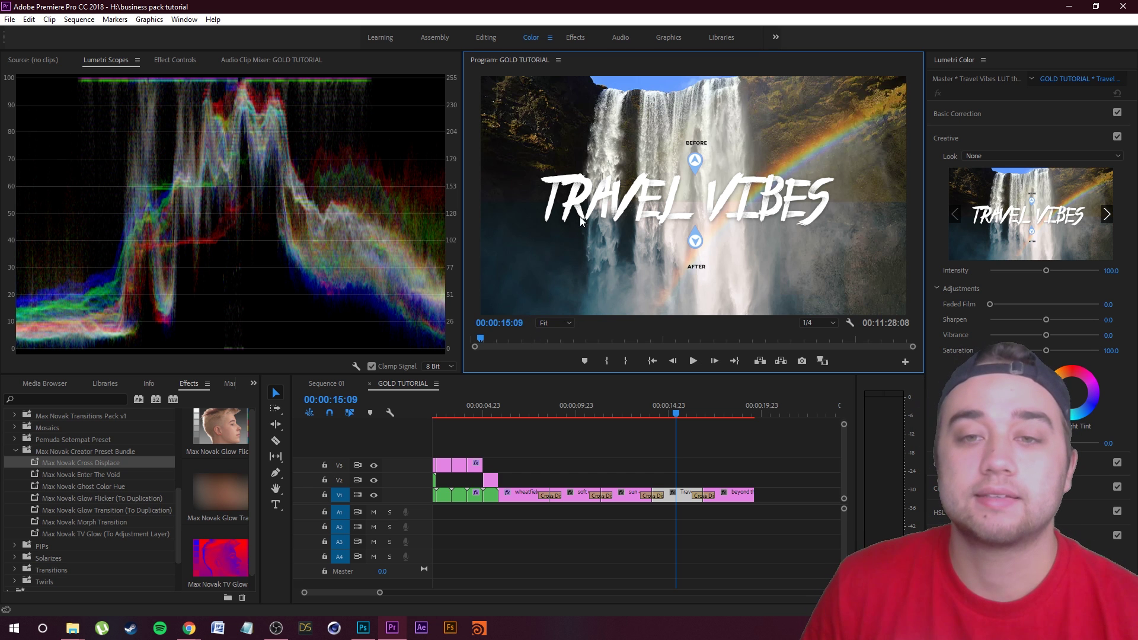
Continue the LUT before/after playback from Travel Vibes to Beyond the Pines.
scroll(594, 440, "down", 2)
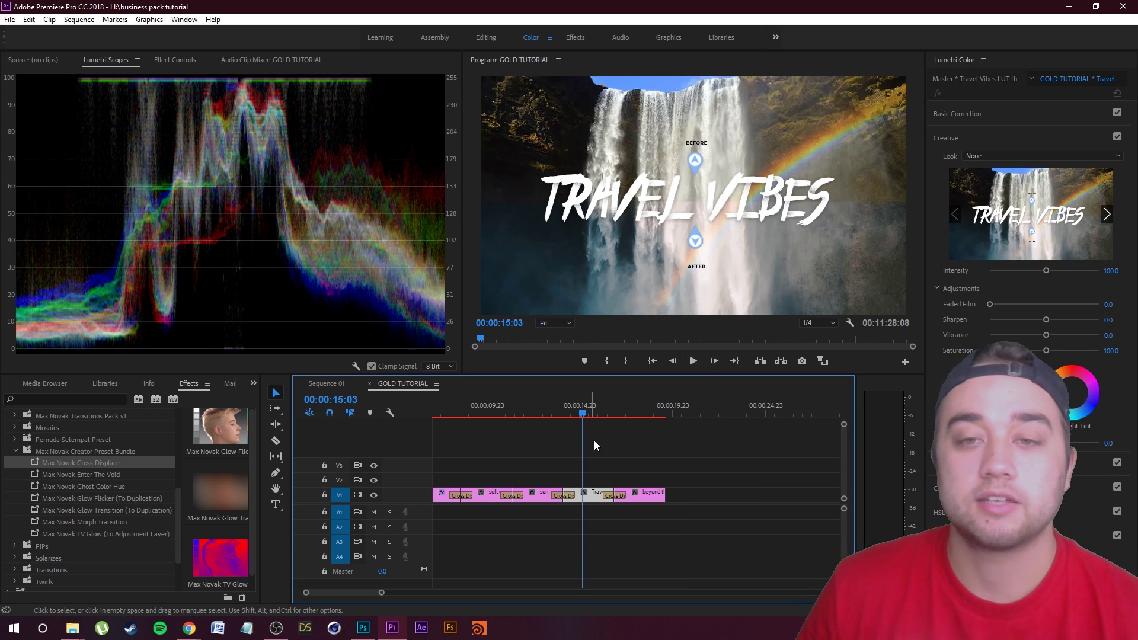
left_click(594, 440)
left_click(694, 361)
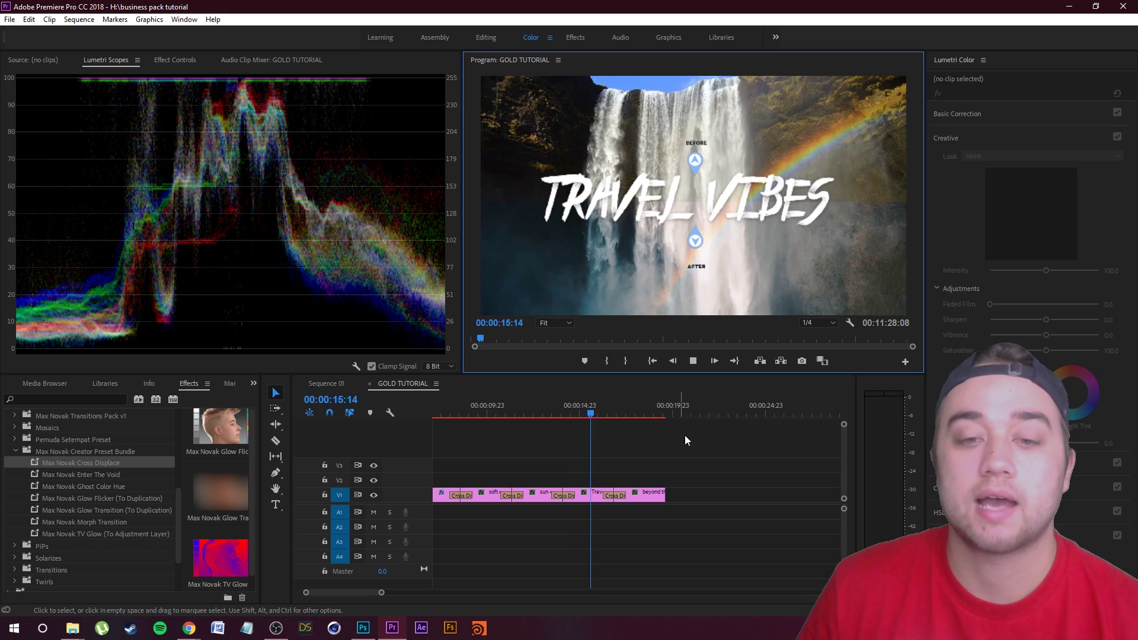
left_click(694, 361)
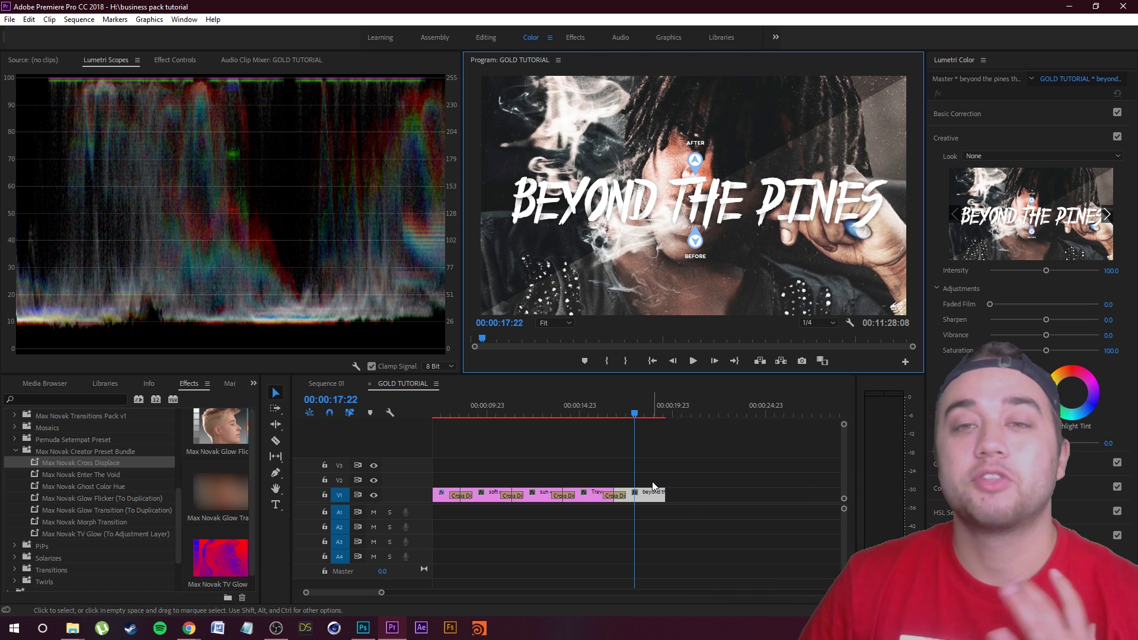
Deselect the final Beyond the Pines clip and bring up the Edit menu.
left_click(651, 445)
key("alt+e")
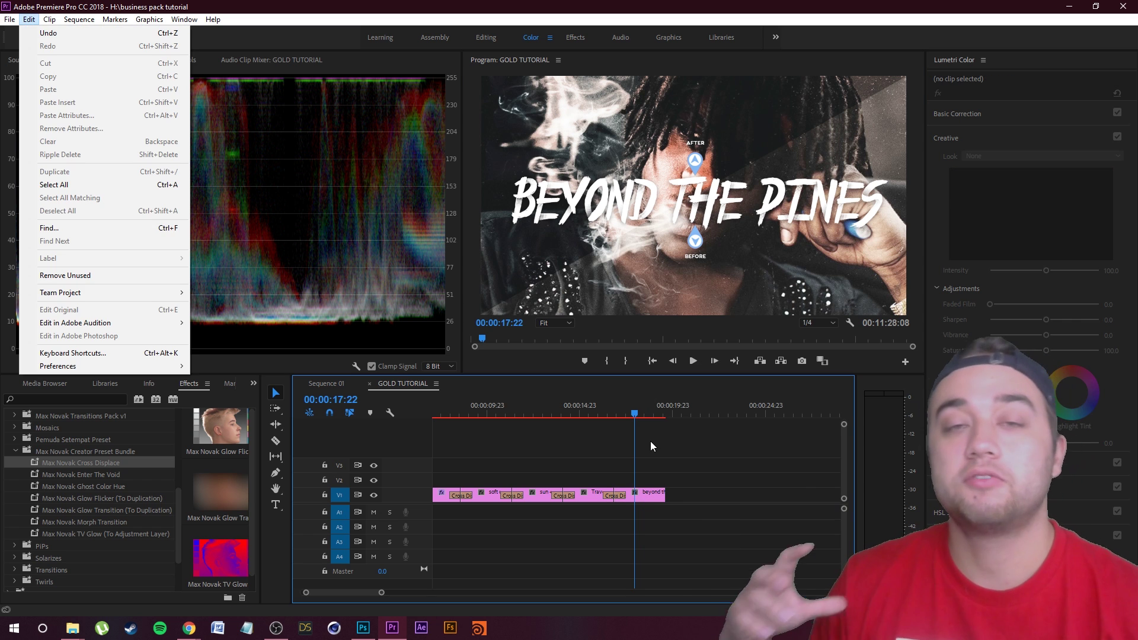